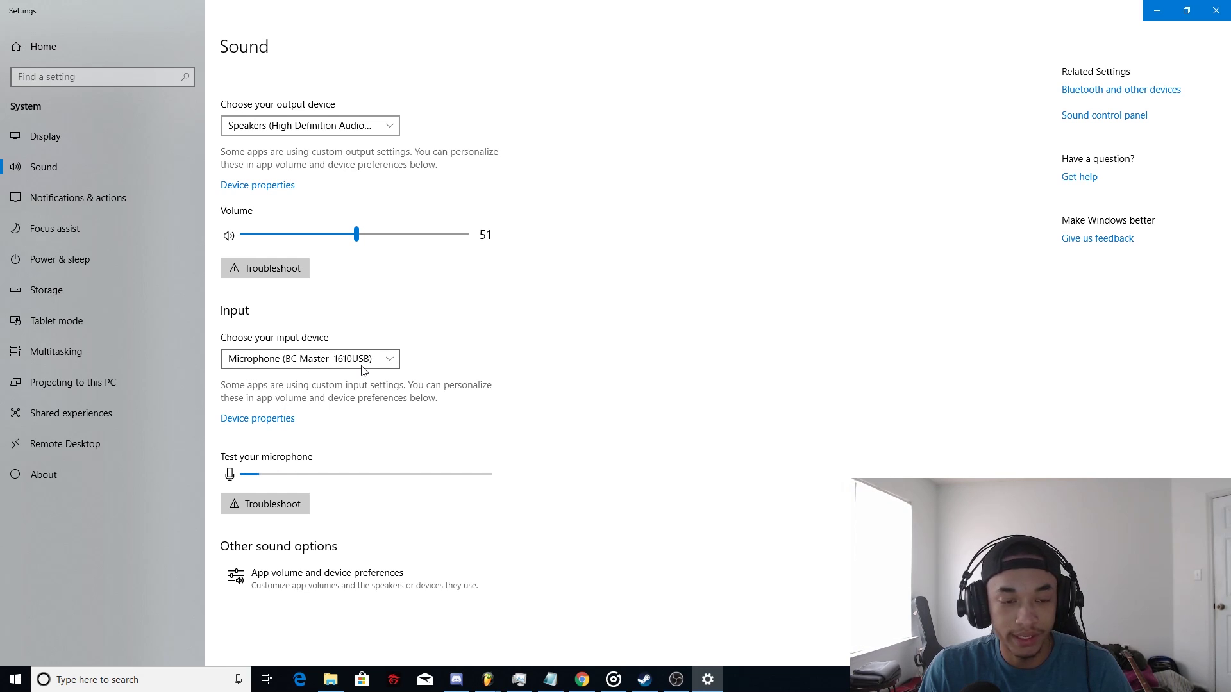
Lower the microphone input level from 100 to 80 in its device properties and confirm
{"action": "left_click", "coordinate": [280, 420]}
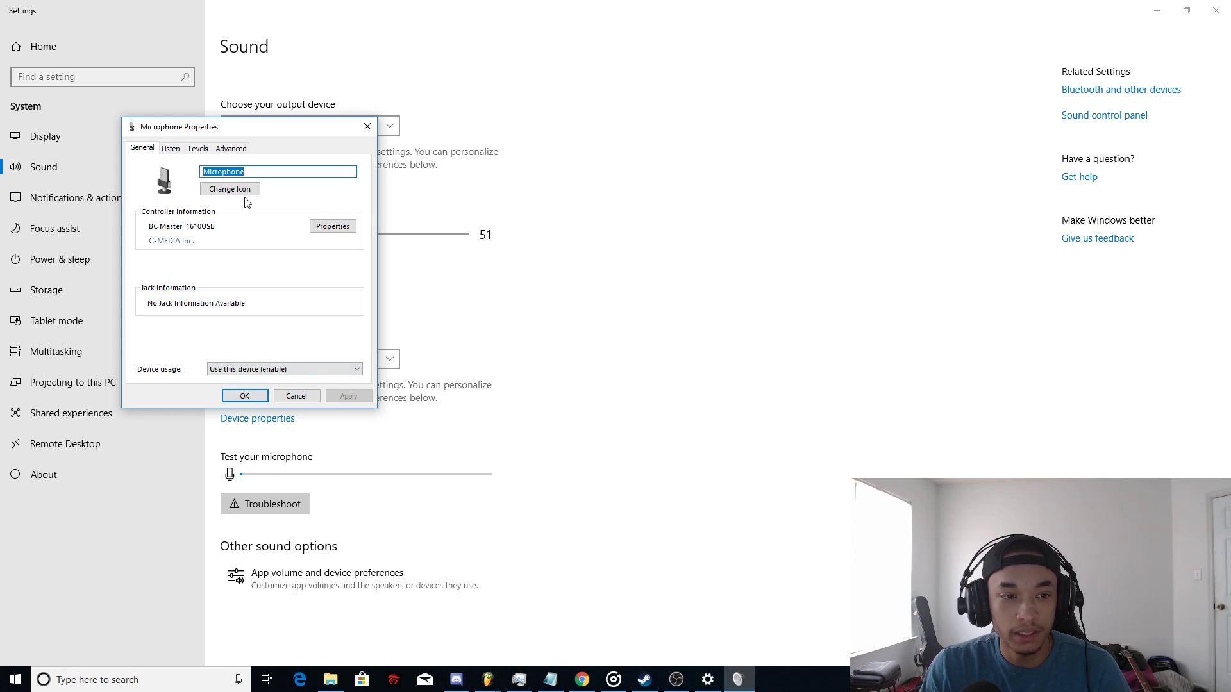
{"action": "left_click", "coordinate": [199, 149]}
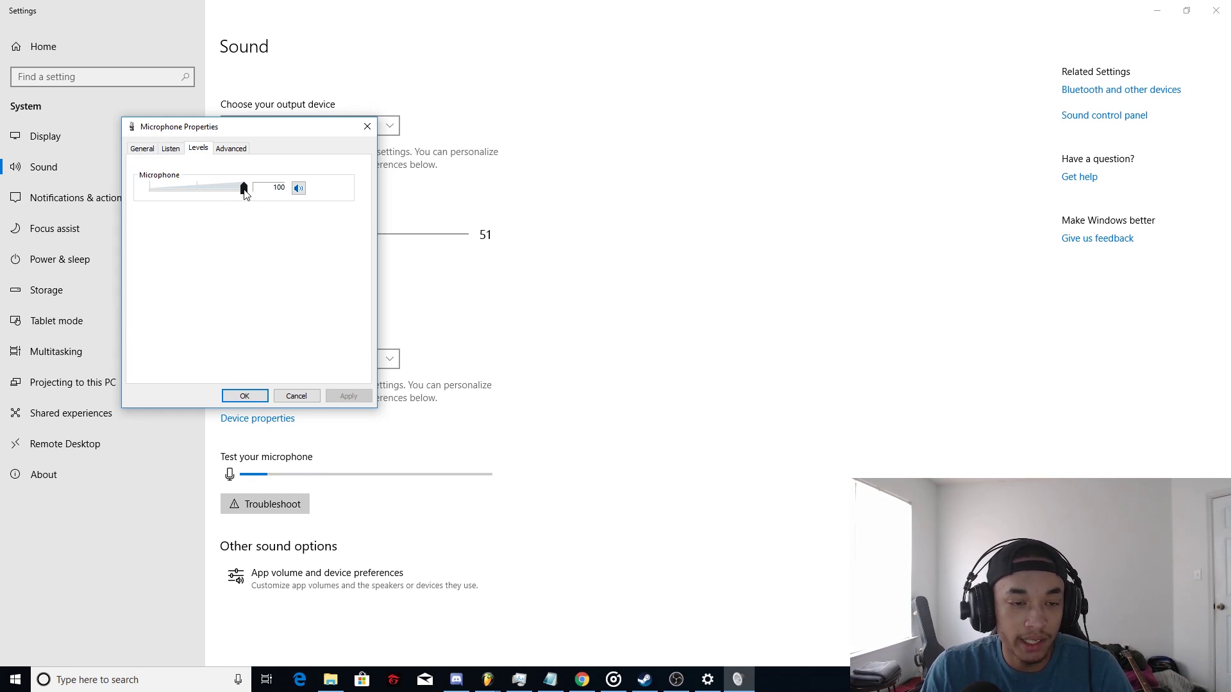
{"action": "left_click_drag", "start_coordinate": [244, 189], "coordinate": [224, 188]}
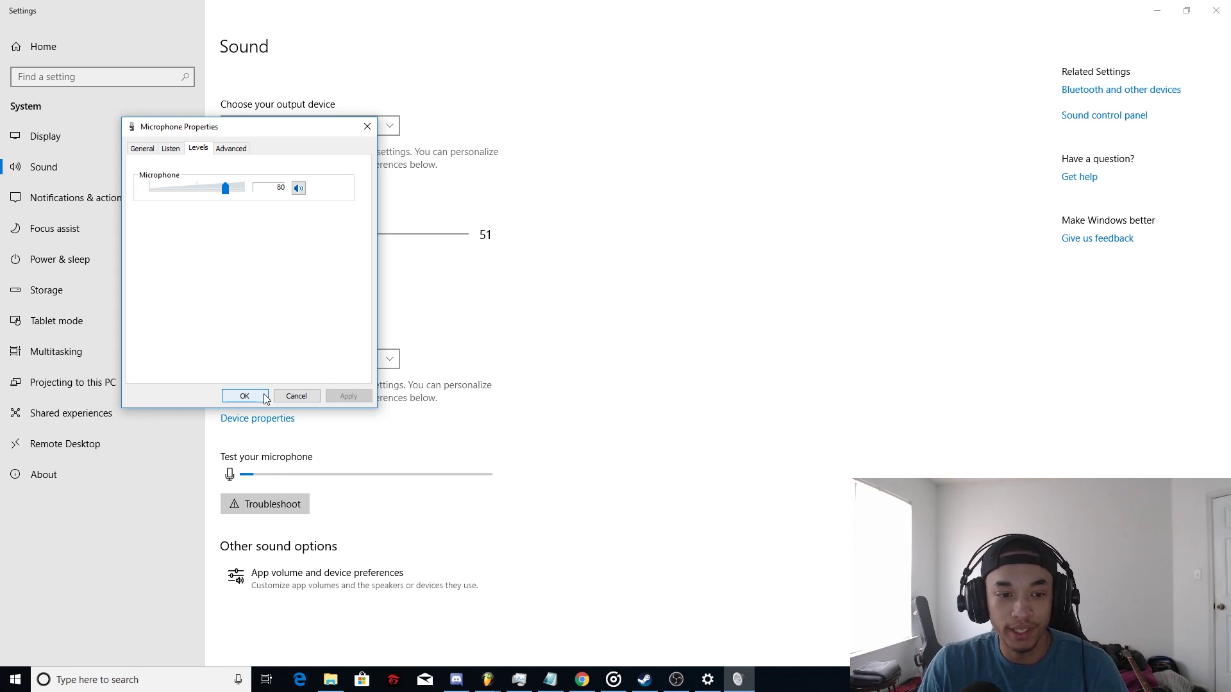
{"action": "left_click", "coordinate": [245, 396]}
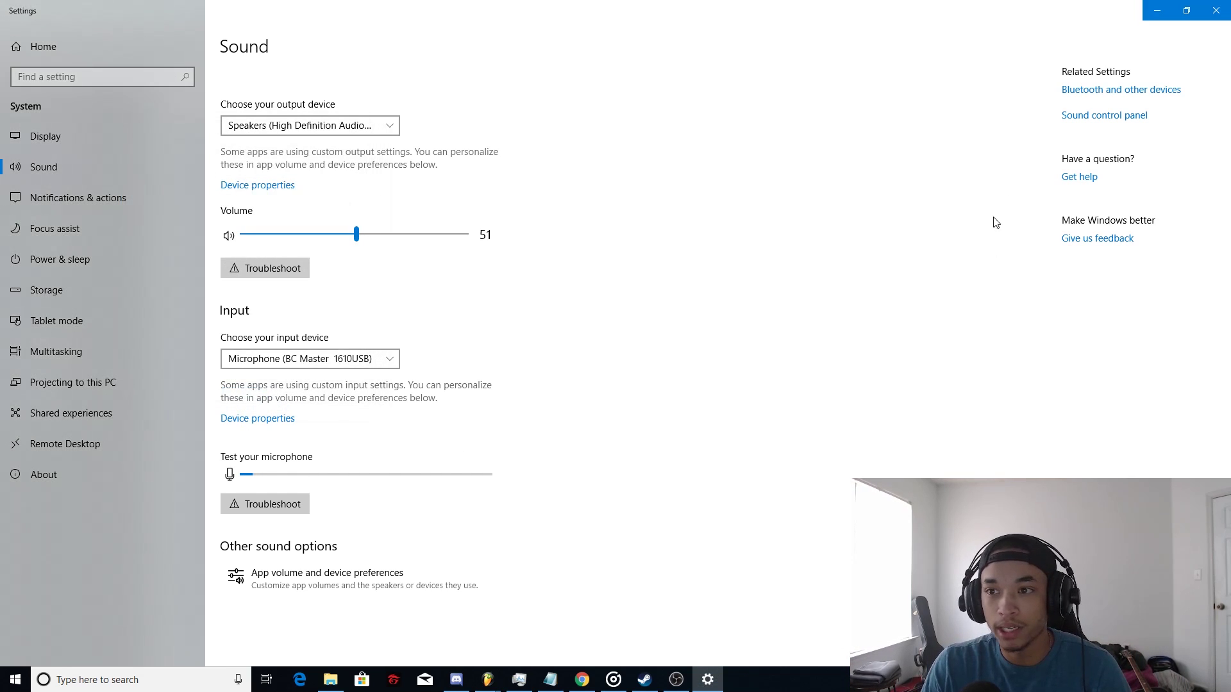
{"action": "left_click", "coordinate": [1221, 13]}
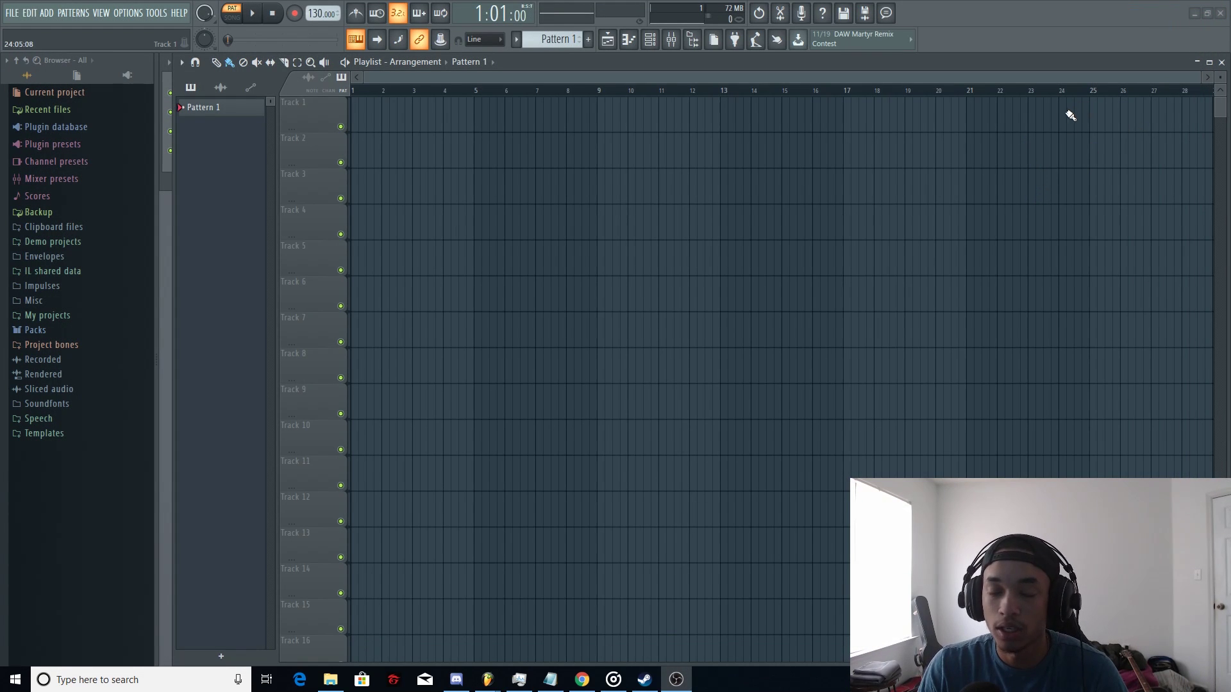
{"action": "left_click", "coordinate": [125, 13]}
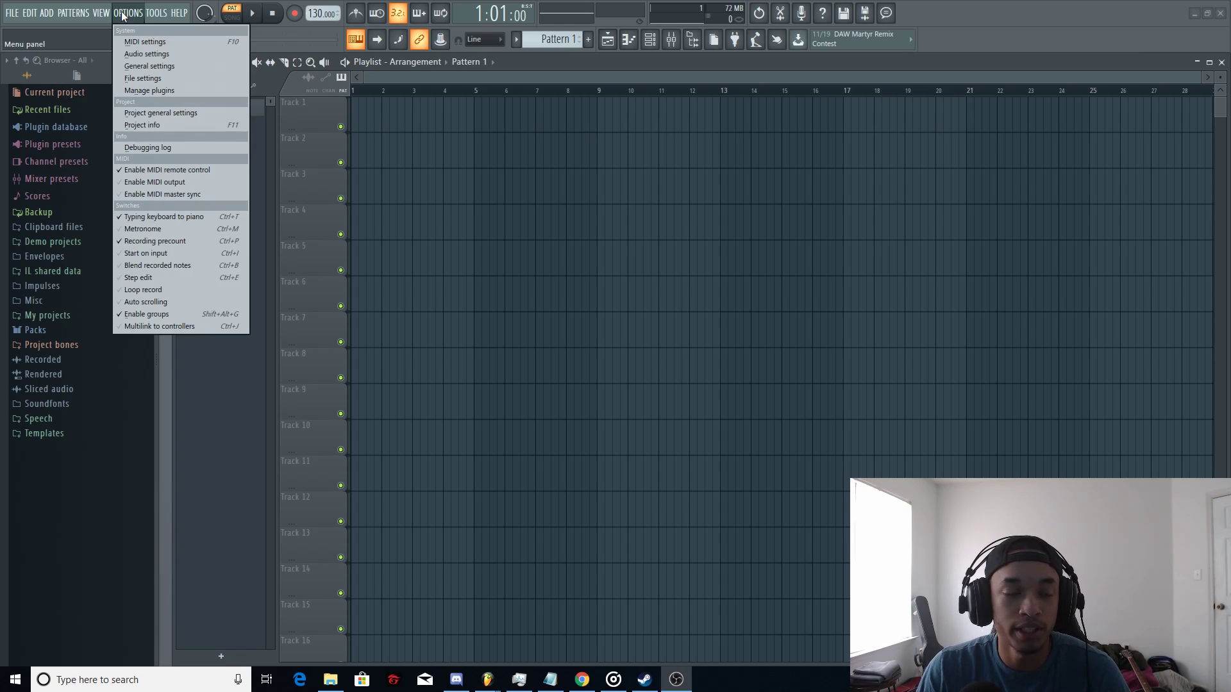
{"action": "left_click", "coordinate": [156, 52]}
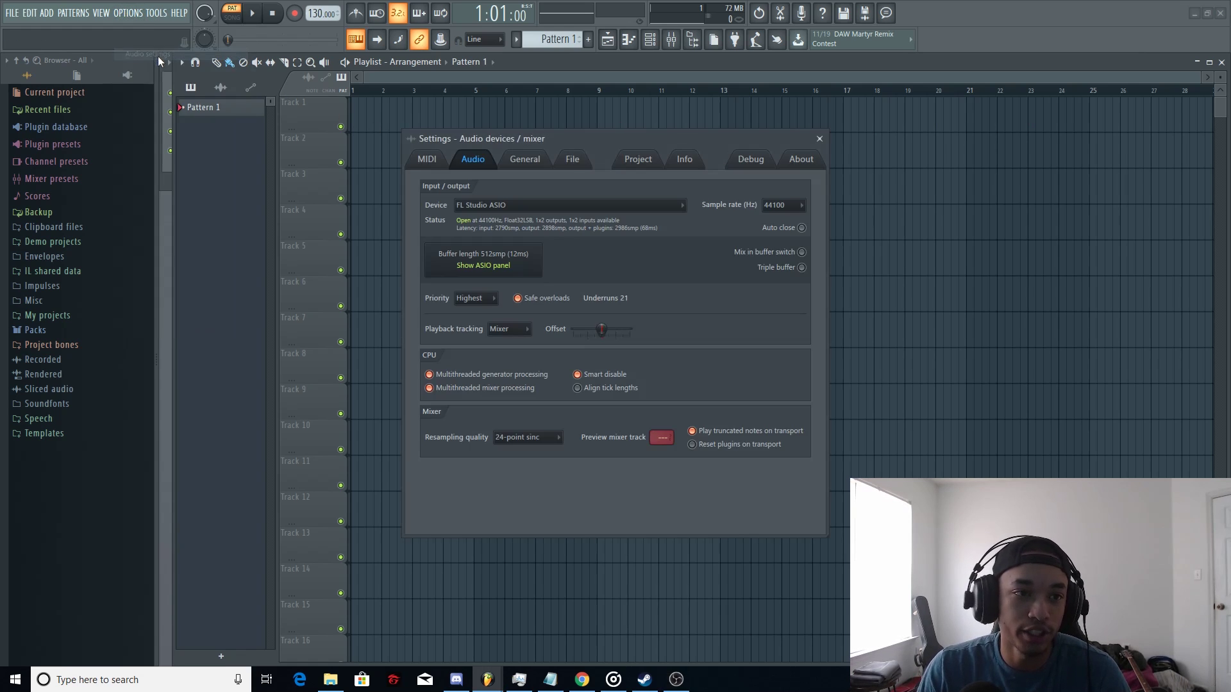
{"action": "left_click", "coordinate": [488, 208]}
{"action": "left_click", "coordinate": [486, 207]}
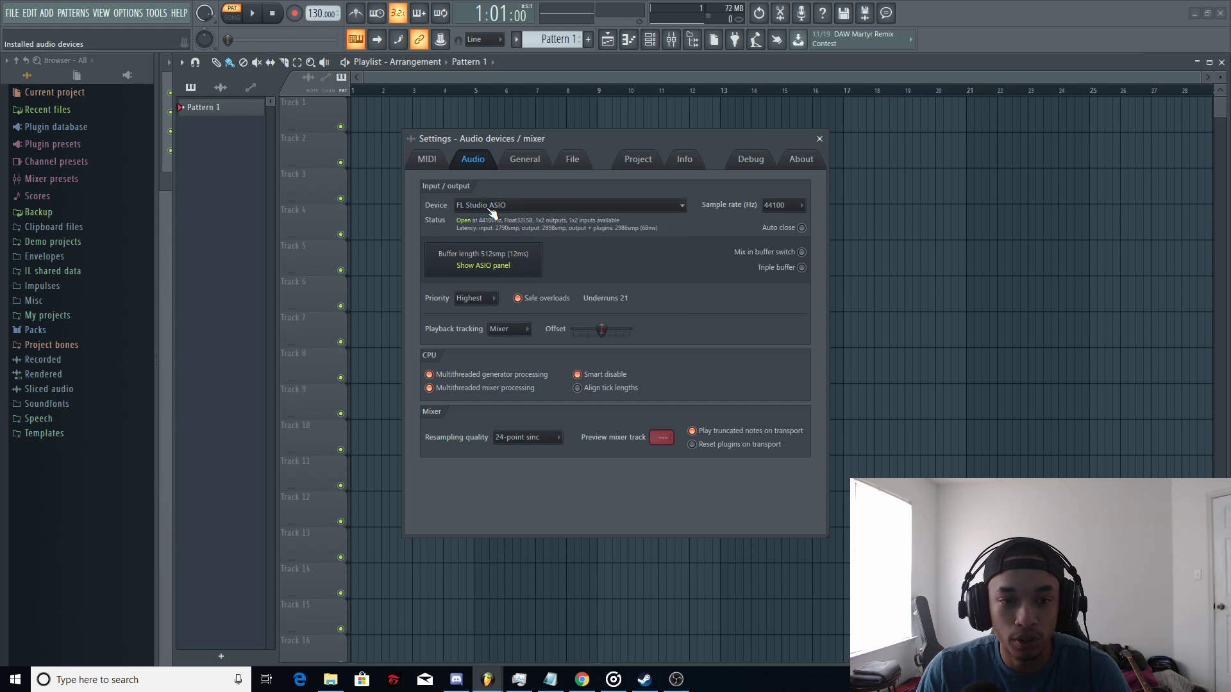
{"action": "left_click", "coordinate": [516, 268]}
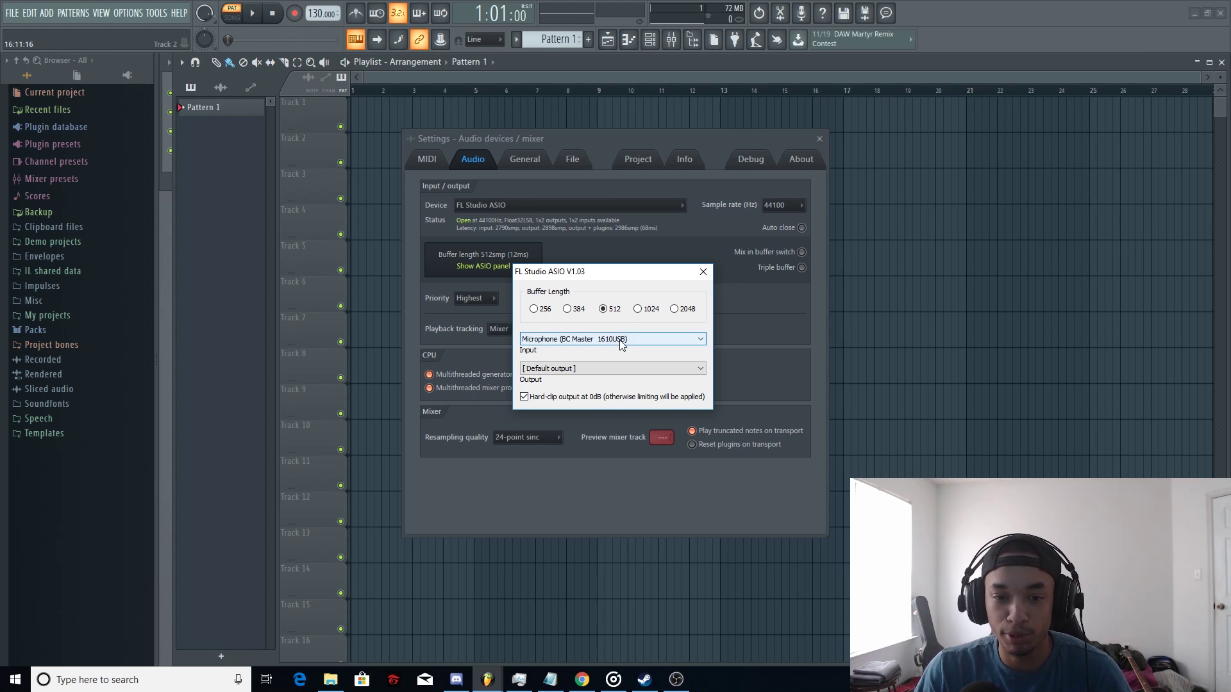
{"action": "left_click", "coordinate": [702, 271]}
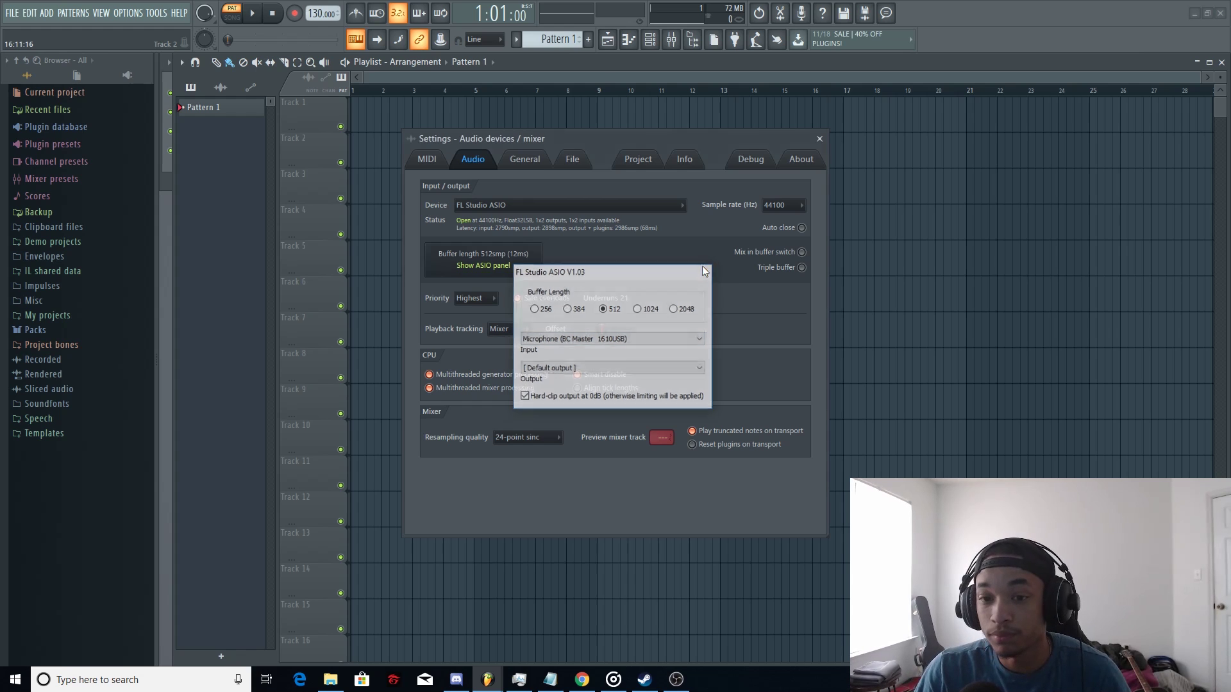
Close the audio settings and show the mixer maximised with Insert 1 selected
{"action": "left_click", "coordinate": [818, 139]}
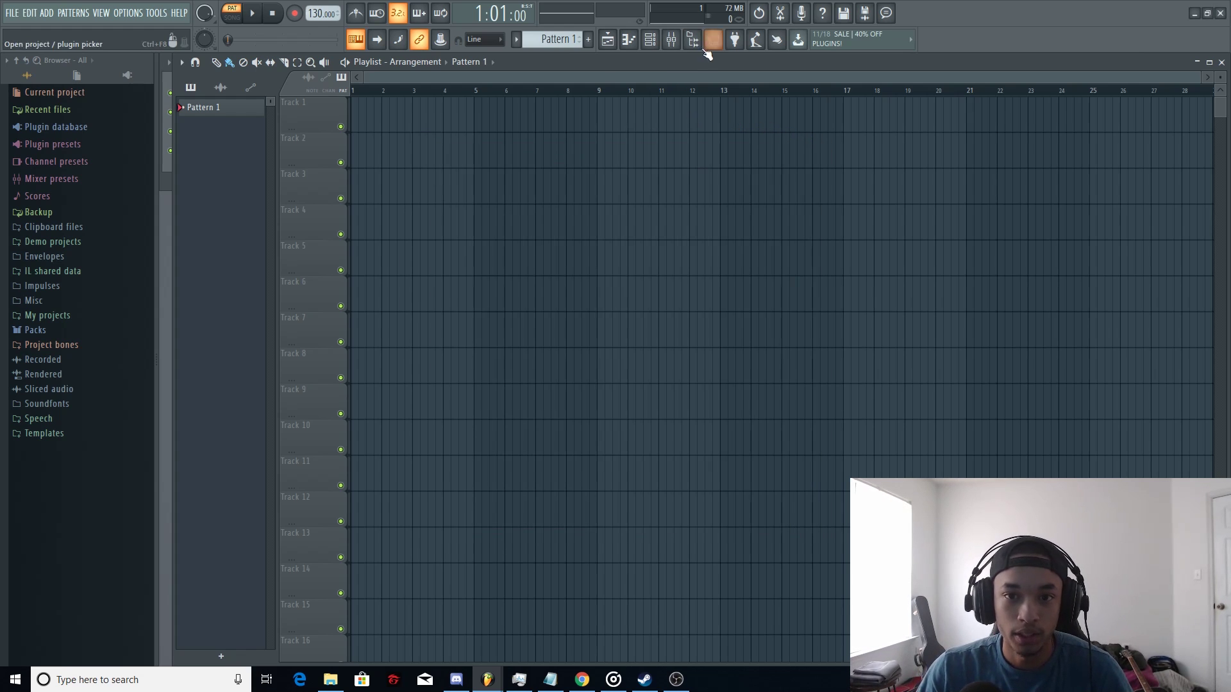
{"action": "left_click", "coordinate": [673, 40]}
{"action": "left_click_drag", "start_coordinate": [1174, 328], "coordinate": [880, 125]}
{"action": "left_click", "coordinate": [922, 131]}
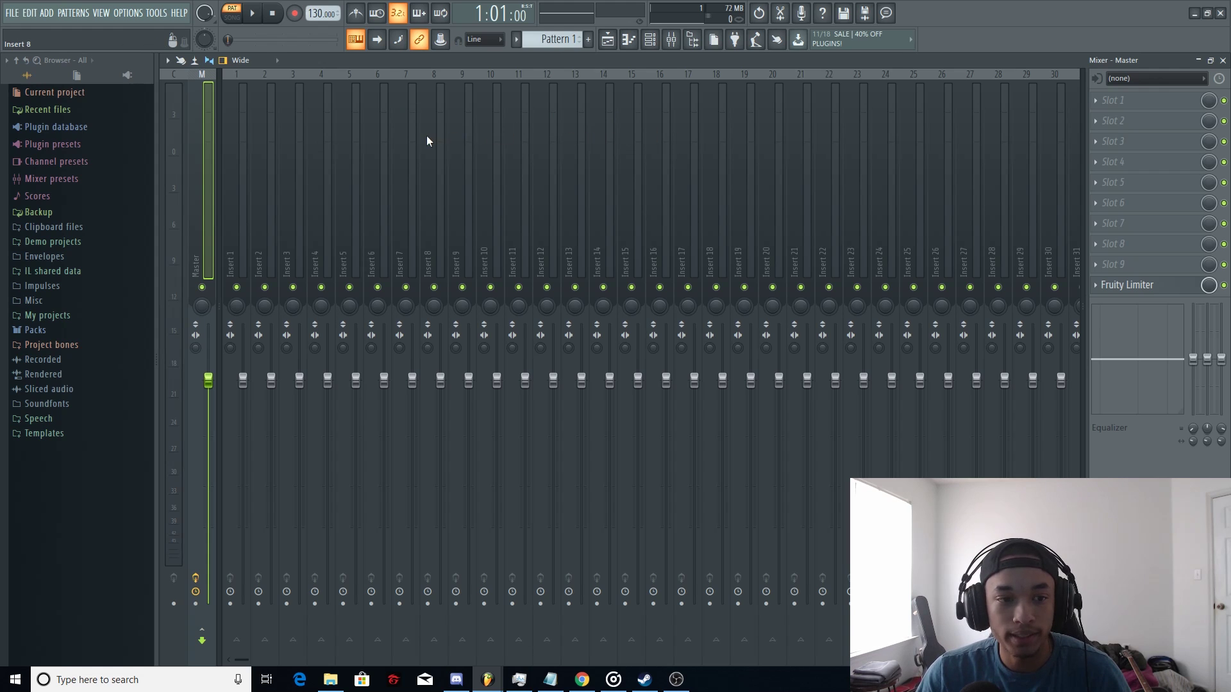
{"action": "left_click", "coordinate": [240, 74]}
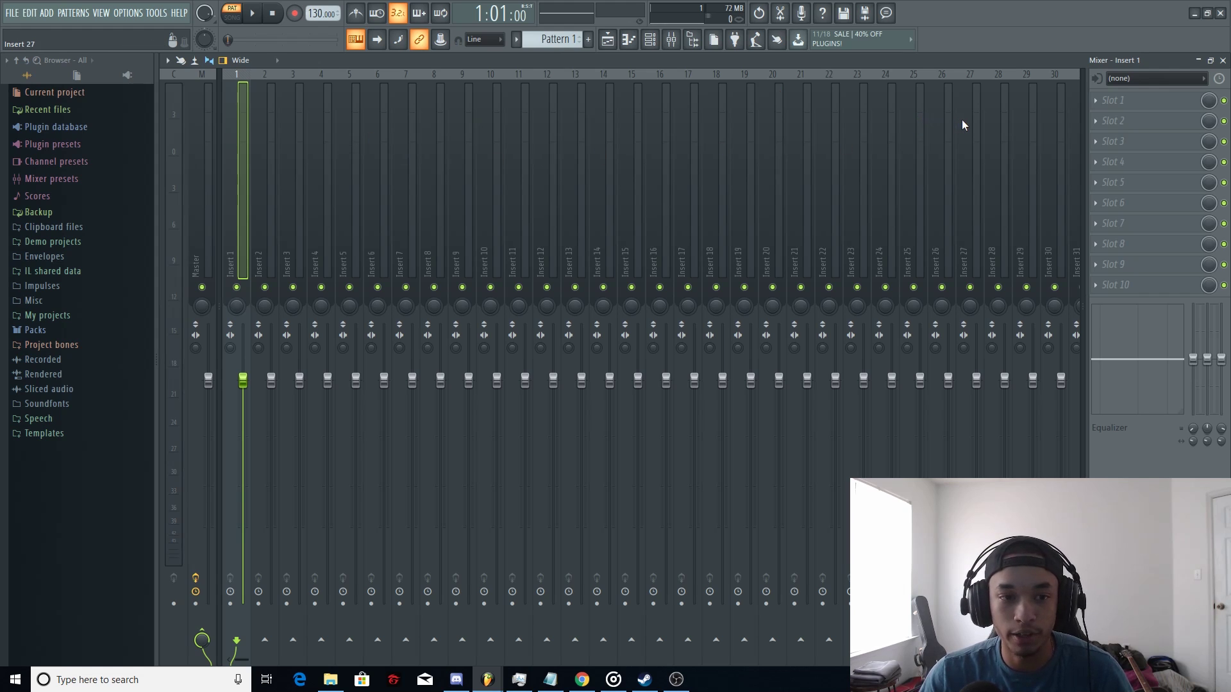
Set Insert 1's audio input to In 1, toggling its Master send on and back off
{"action": "left_click", "coordinate": [1142, 79]}
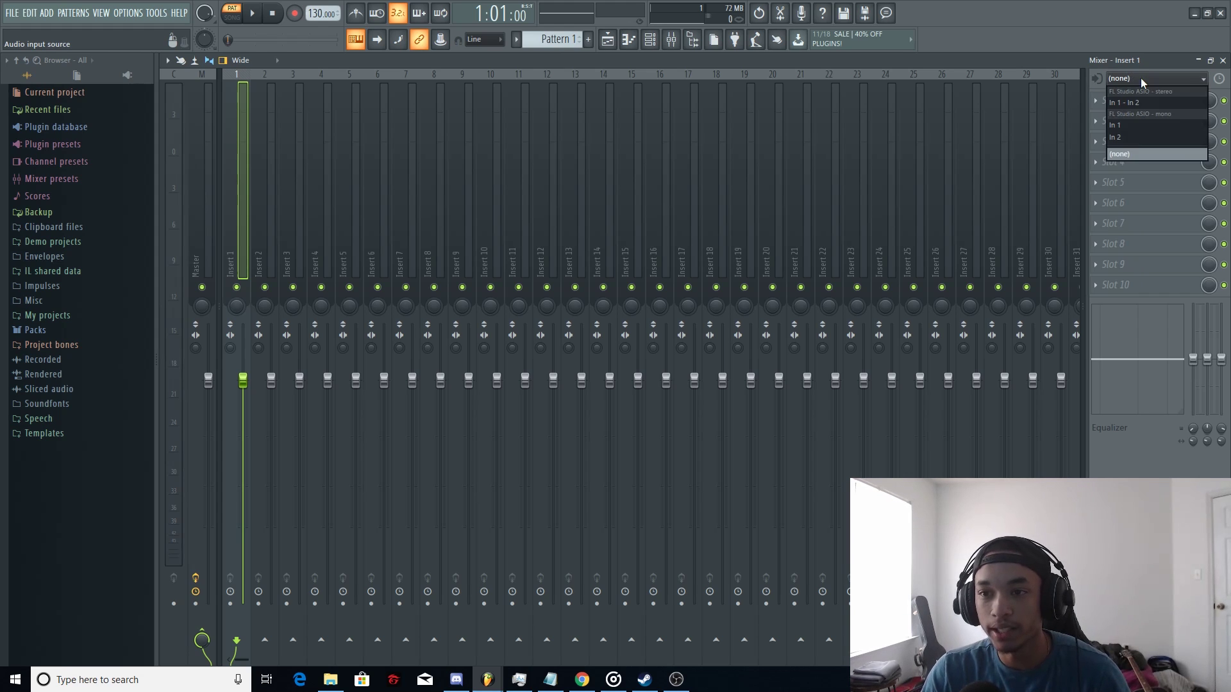
{"action": "left_click", "coordinate": [1129, 124]}
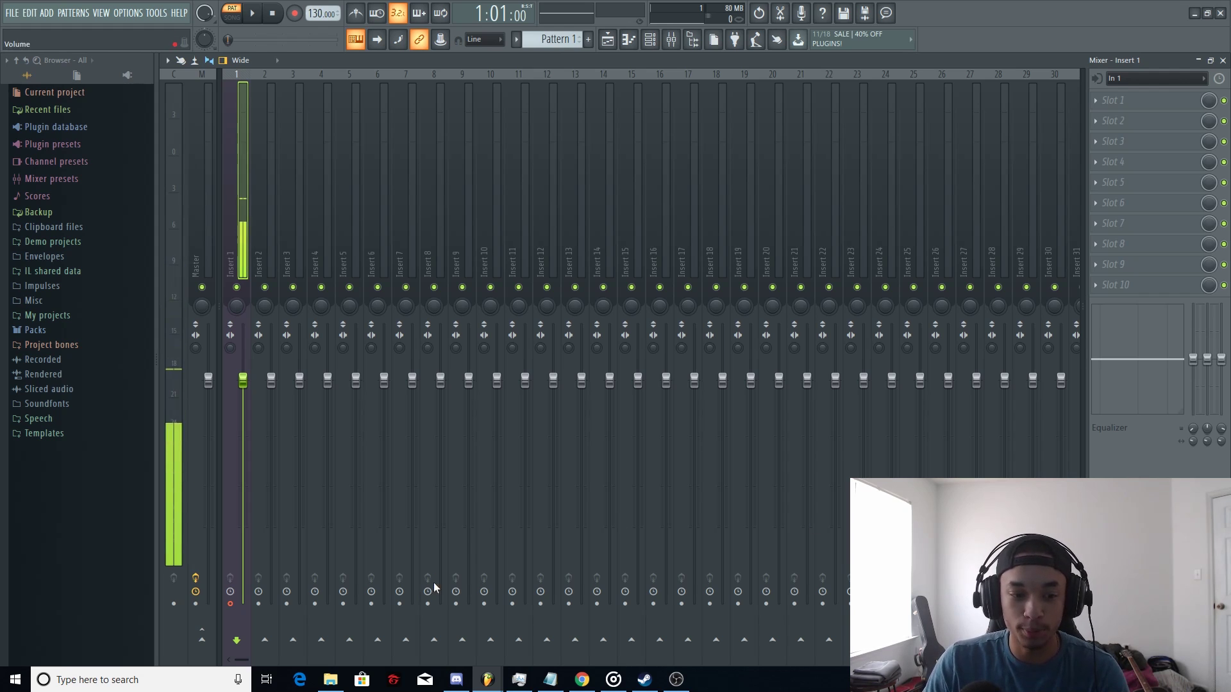
{"action": "left_click", "coordinate": [202, 639]}
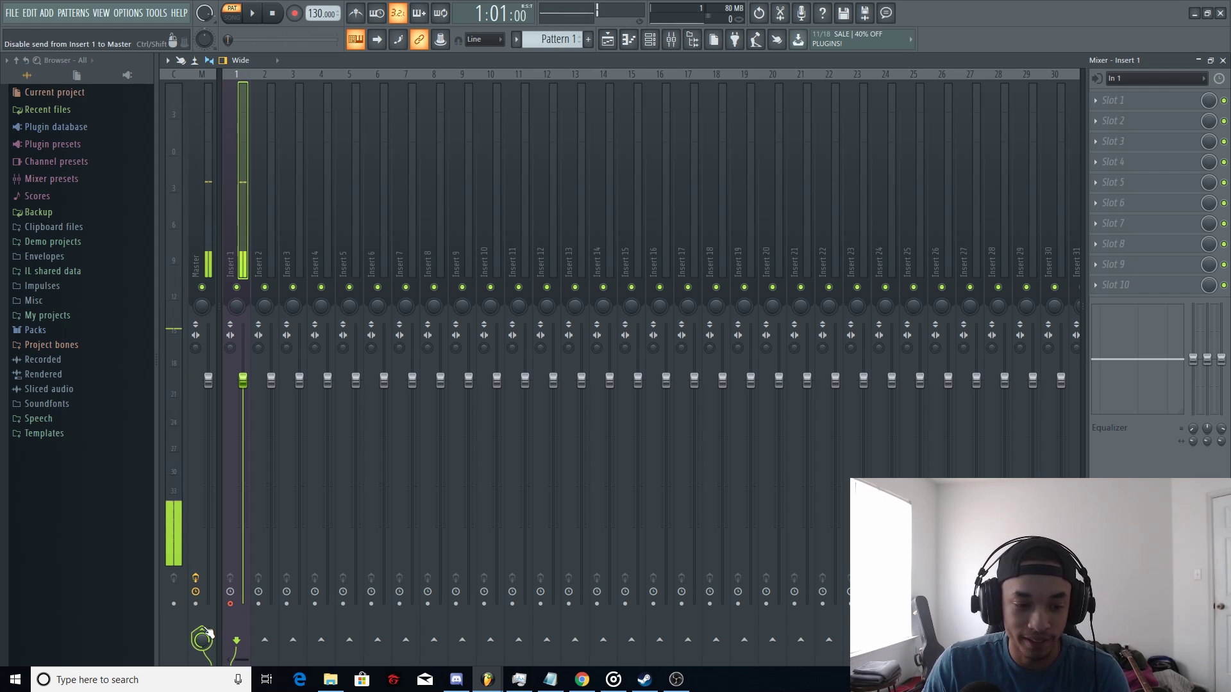
{"action": "left_click", "coordinate": [202, 638]}
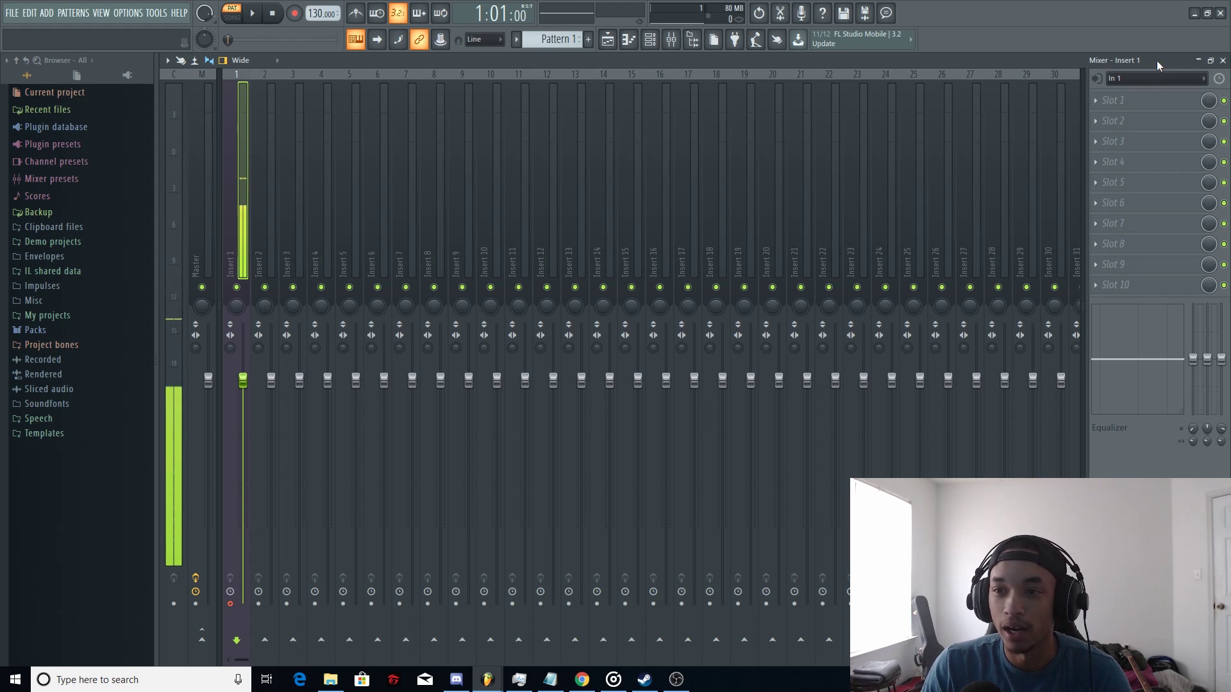
Hide the mixer and the floating mixer bar, then arm recording
{"action": "left_click", "coordinate": [1198, 61]}
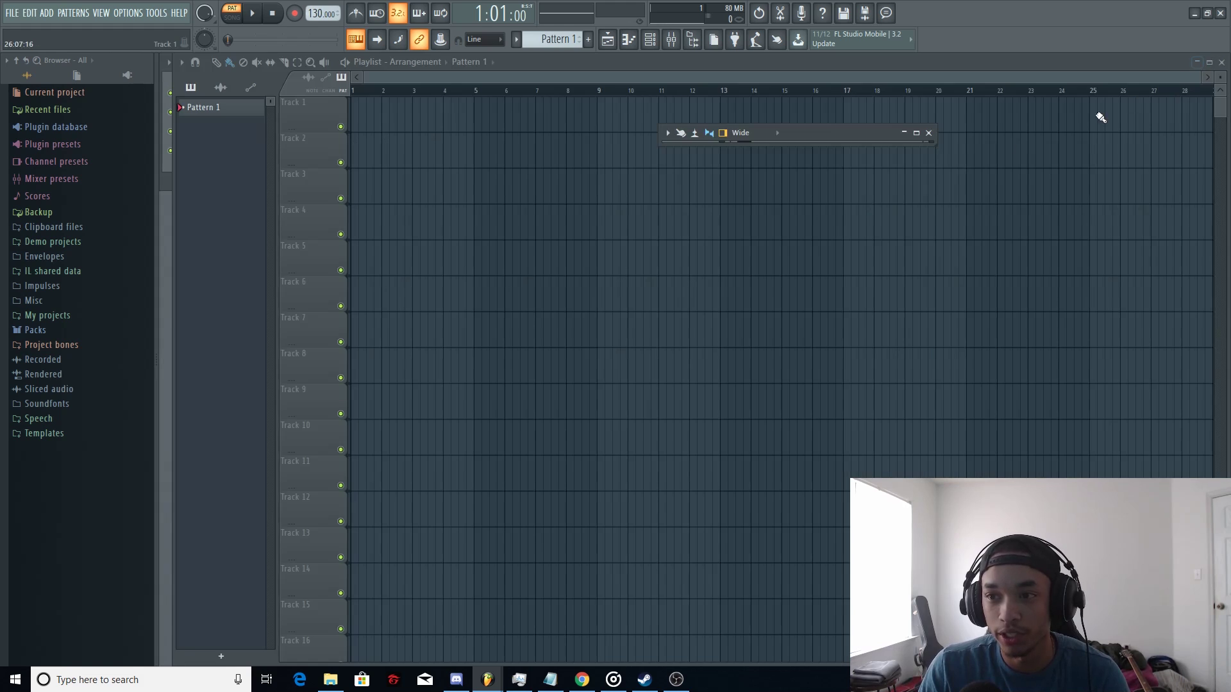
{"action": "left_click", "coordinate": [927, 133]}
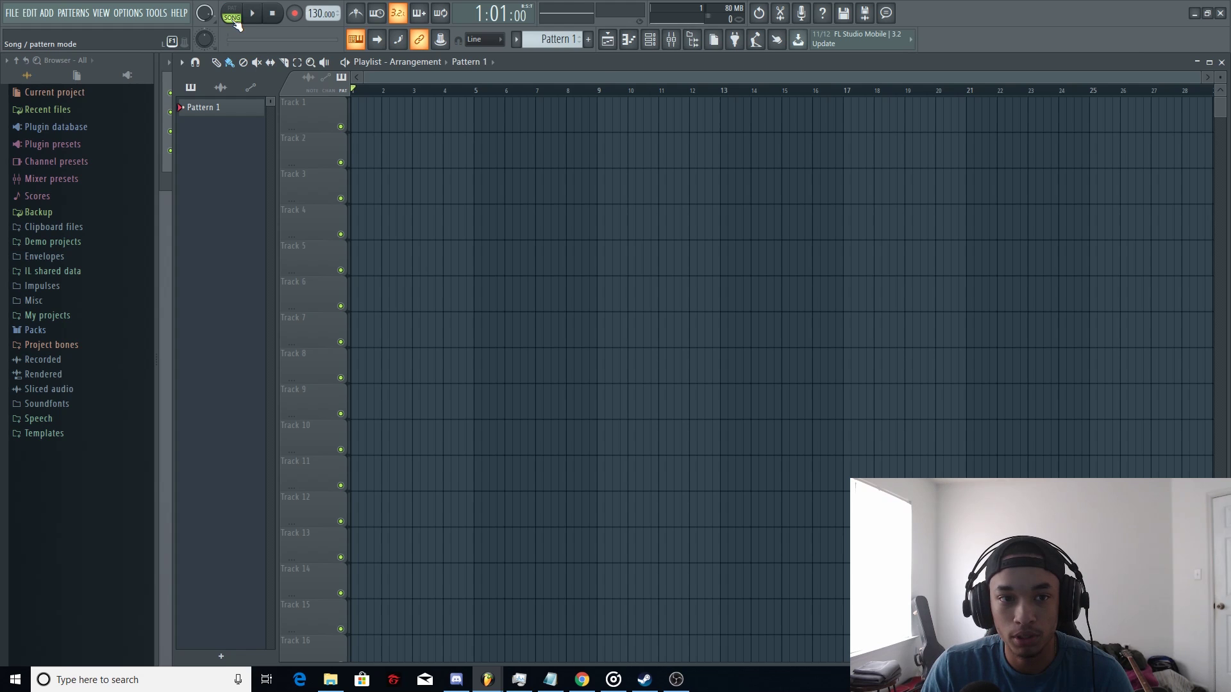
{"action": "left_click", "coordinate": [295, 14]}
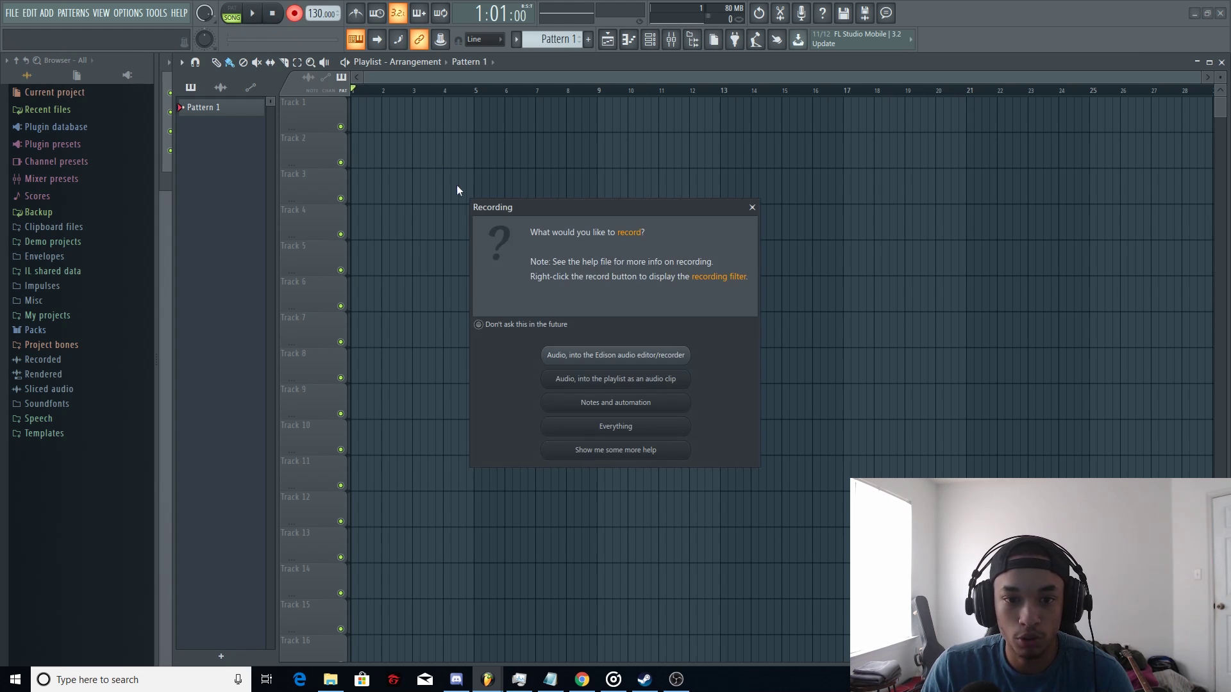
Record audio into the playlist as a clip, then play the take back once
{"action": "left_click", "coordinate": [652, 382]}
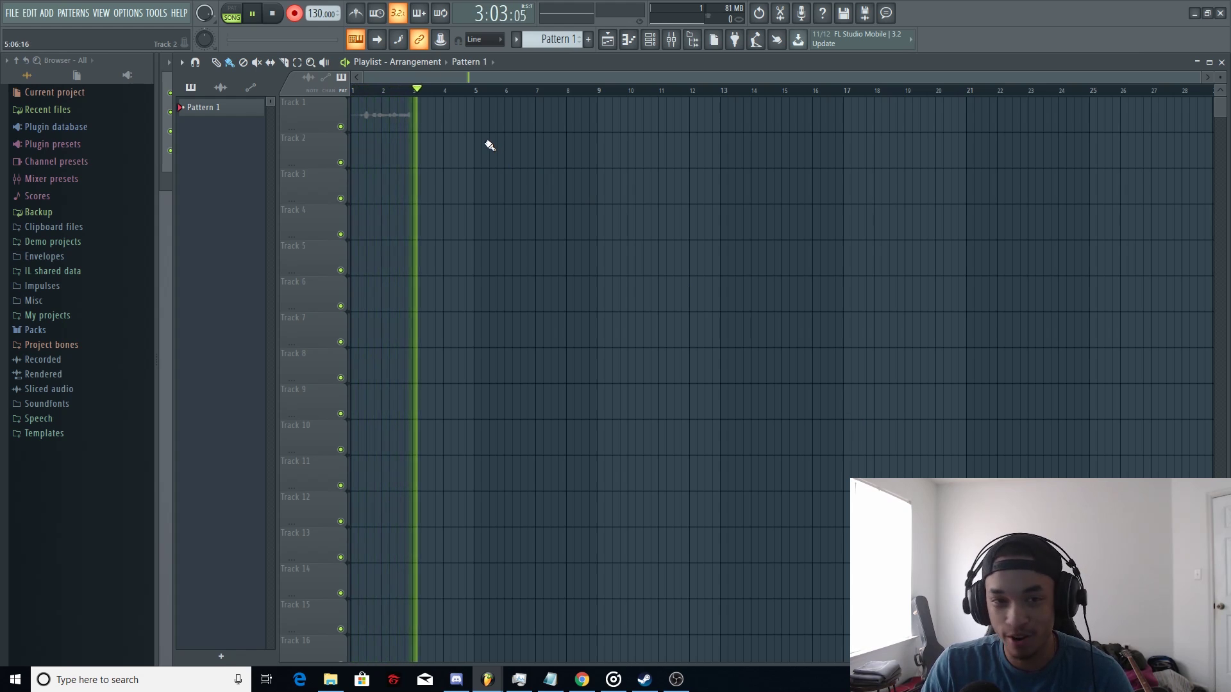
{"action": "left_click", "coordinate": [282, 18]}
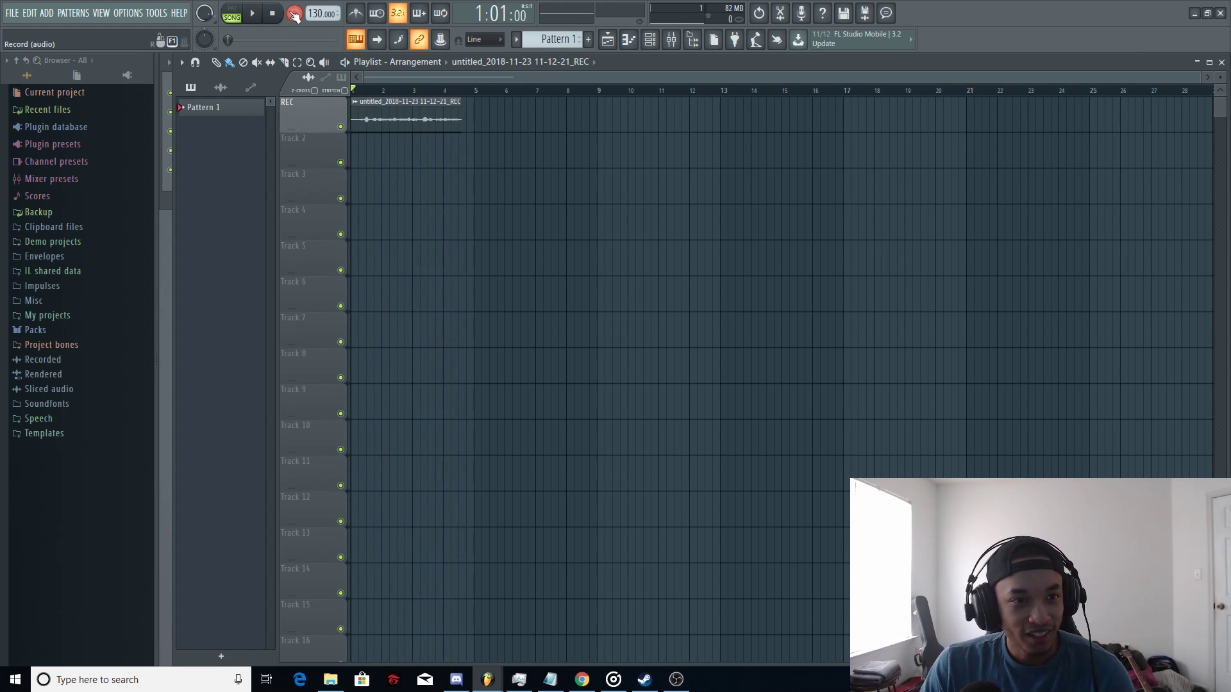
{"action": "key", "text": "space"}
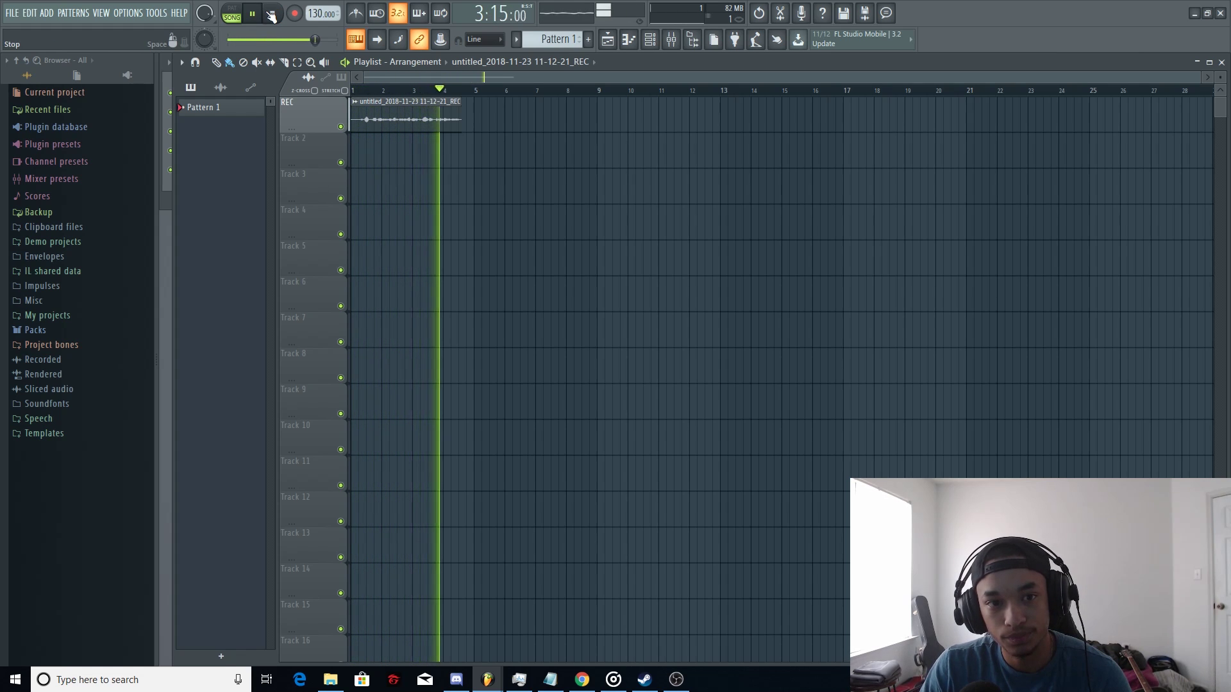
{"action": "key", "text": "space"}
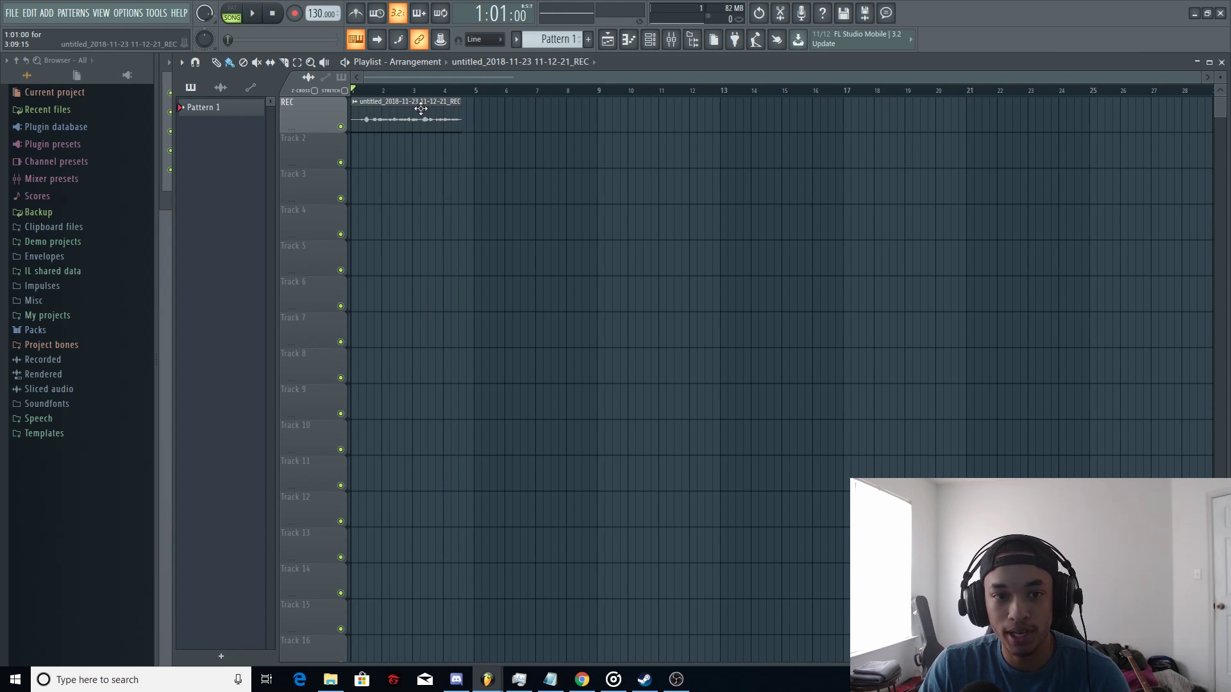
{"action": "left_click_drag", "start_coordinate": [514, 77], "coordinate": [1007, 77]}
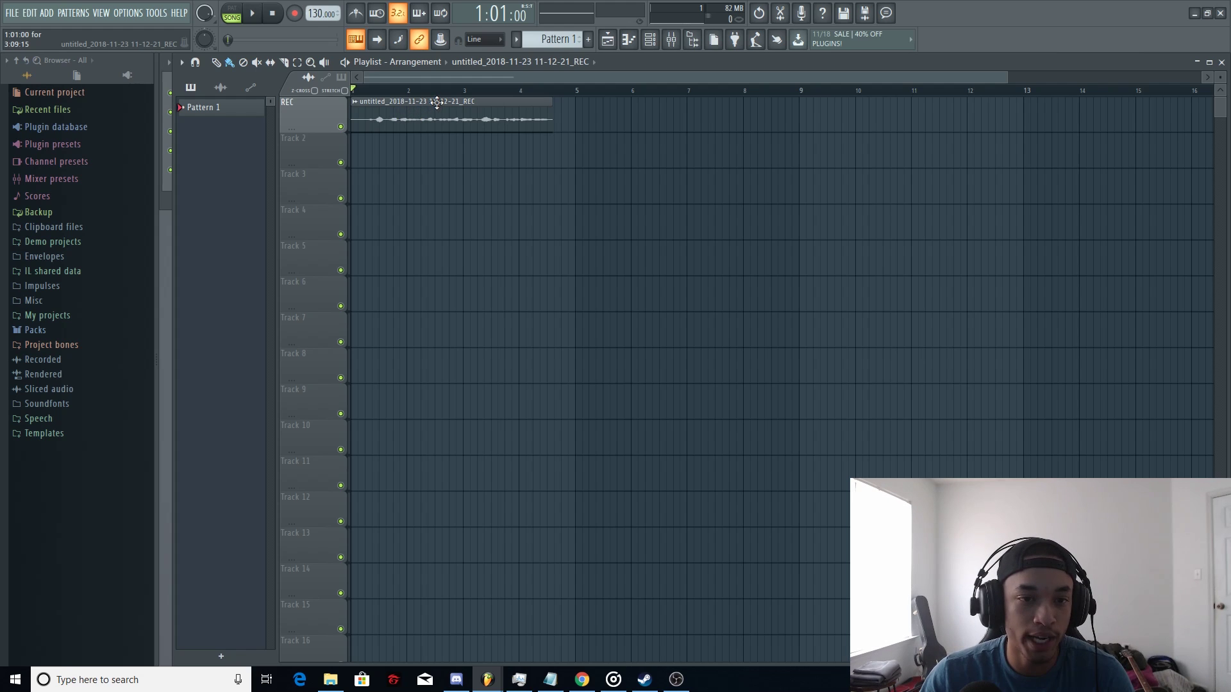
{"action": "left_click_drag", "start_coordinate": [437, 102], "coordinate": [152, 134]}
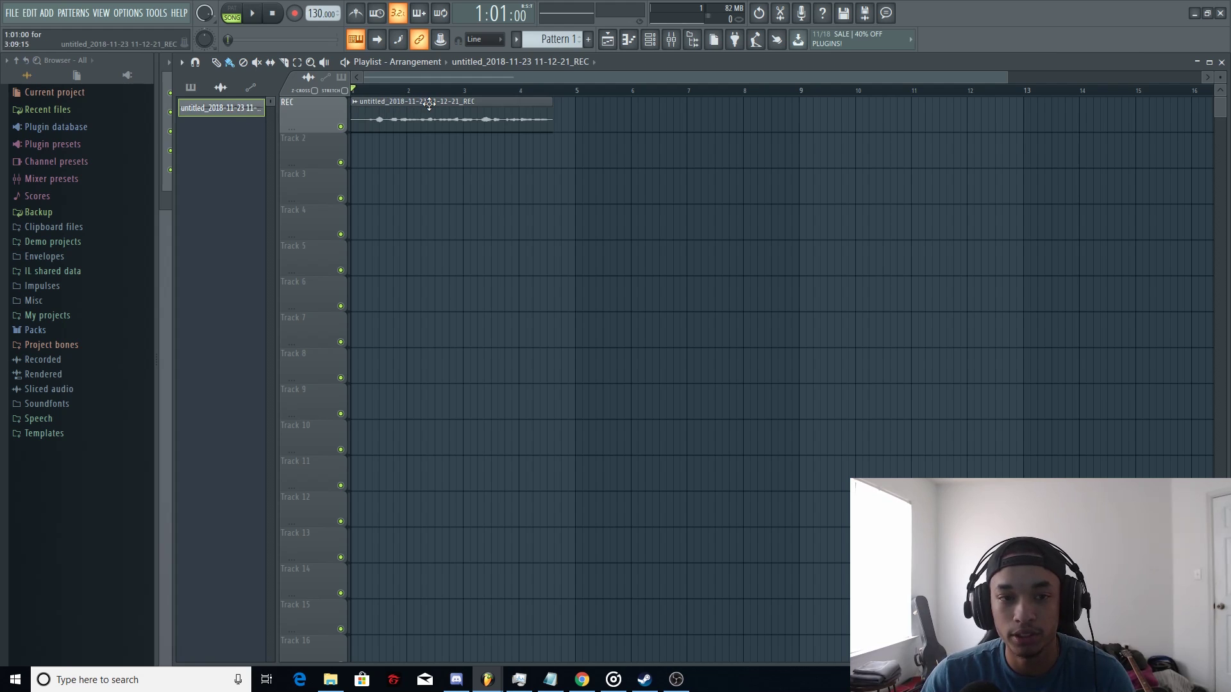
Show the mixer maximised with Insert 3 selected
{"action": "left_click", "coordinate": [671, 41]}
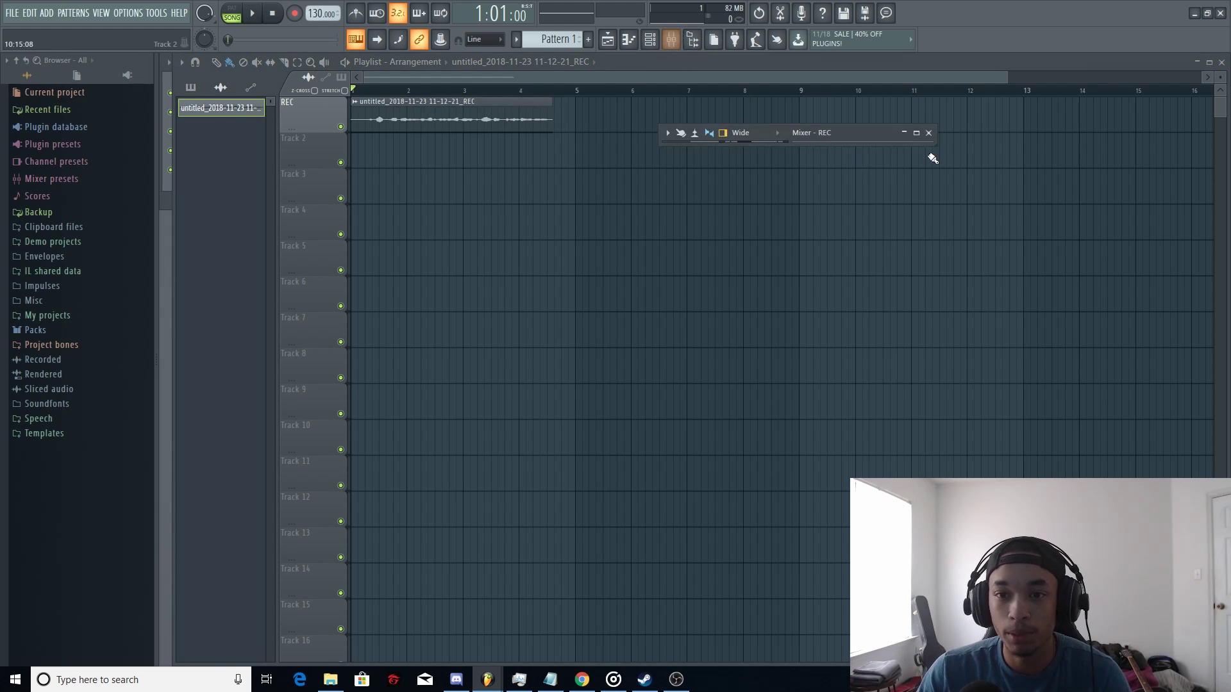
{"action": "left_click", "coordinate": [923, 136]}
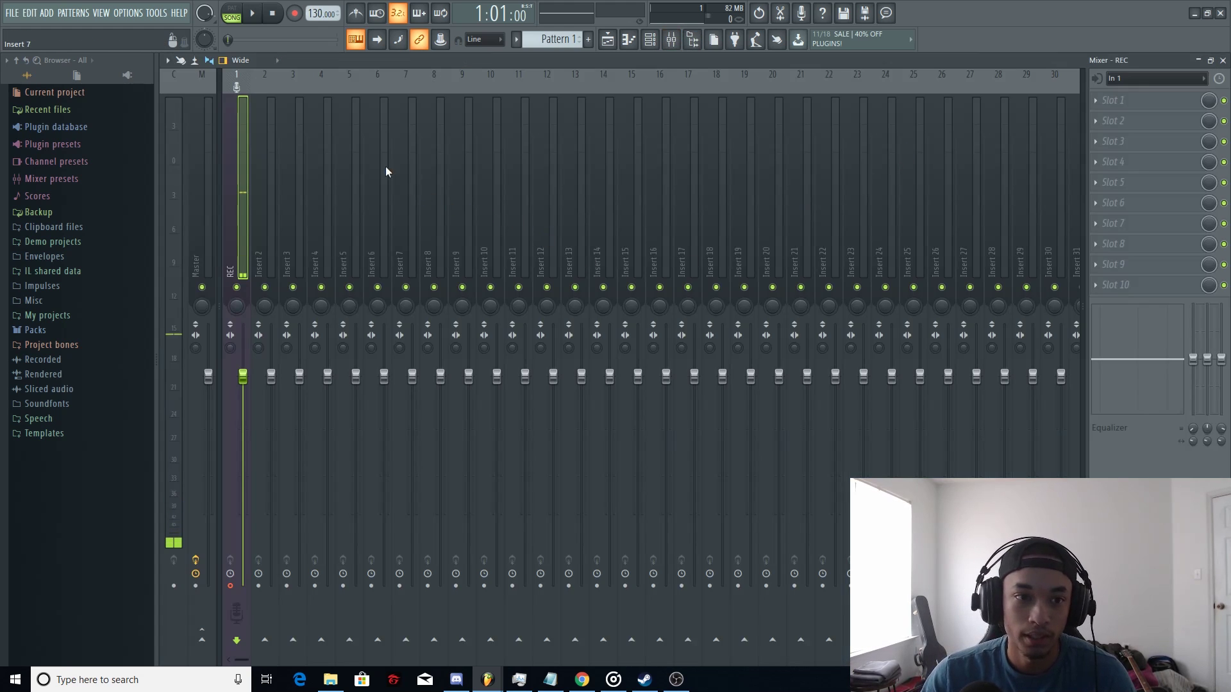
{"action": "left_click", "coordinate": [292, 83]}
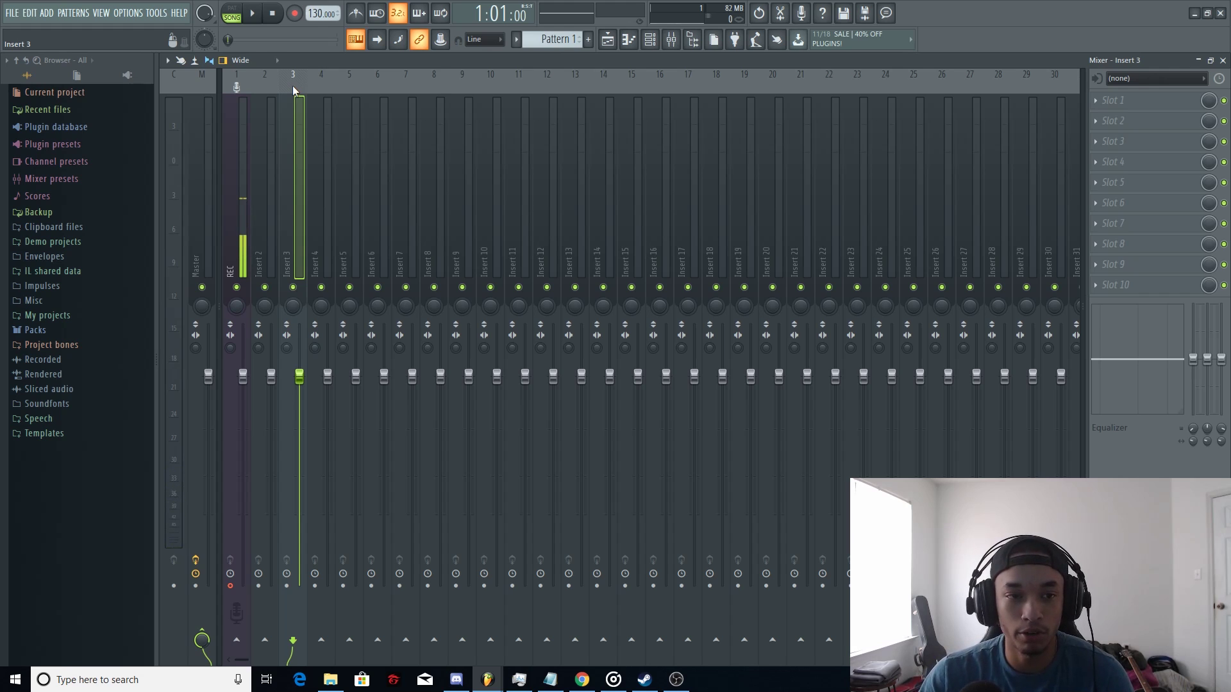
Route the selected vocal channel to mixer Insert 3 and play it back to test
{"action": "right_click", "coordinate": [292, 86]}
{"action": "mouse_move", "coordinate": [439, 173]}
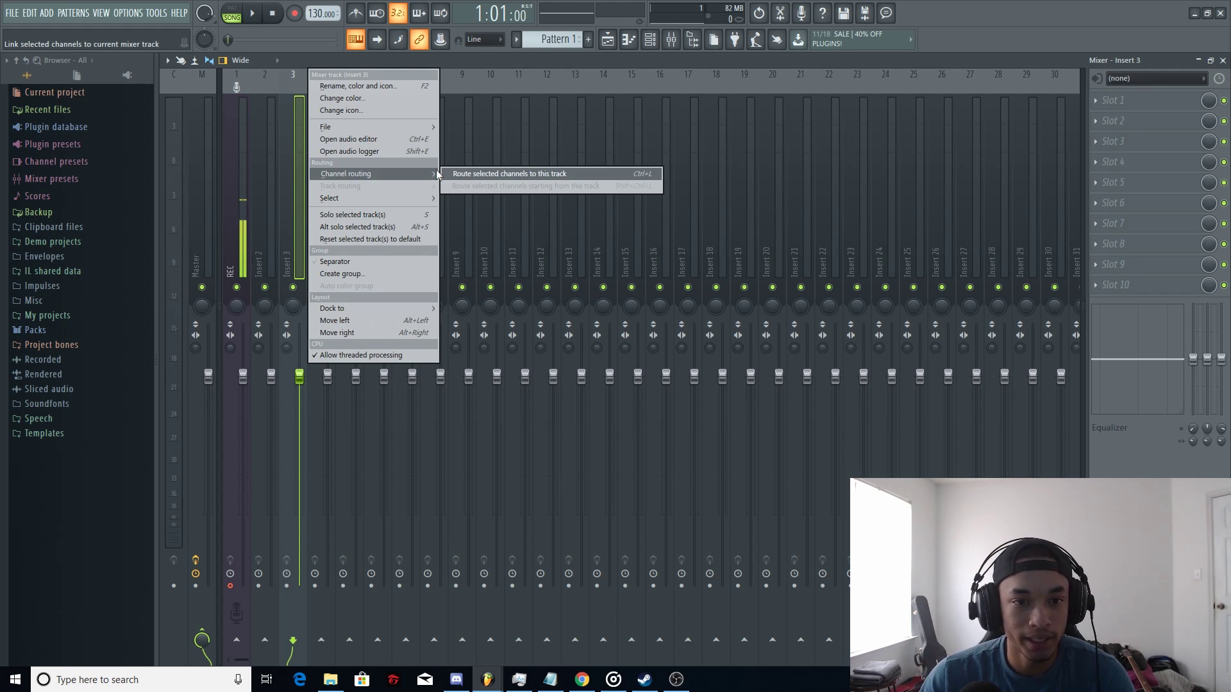
{"action": "left_click", "coordinate": [476, 173]}
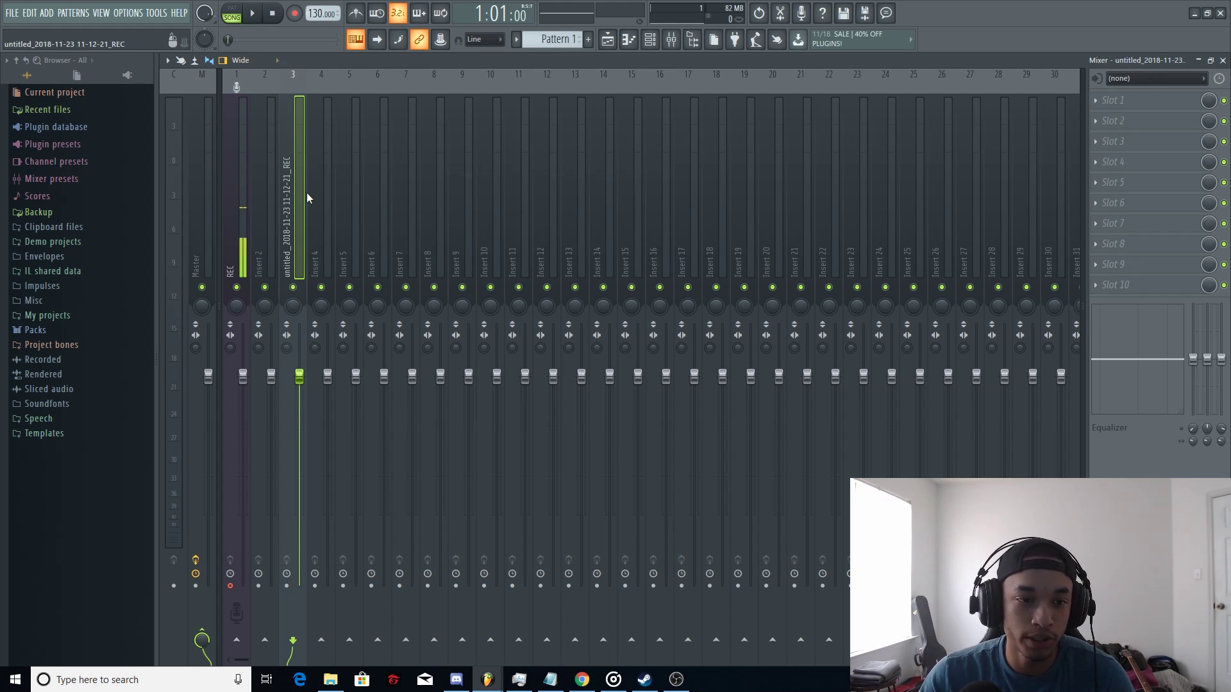
{"action": "key", "text": "space"}
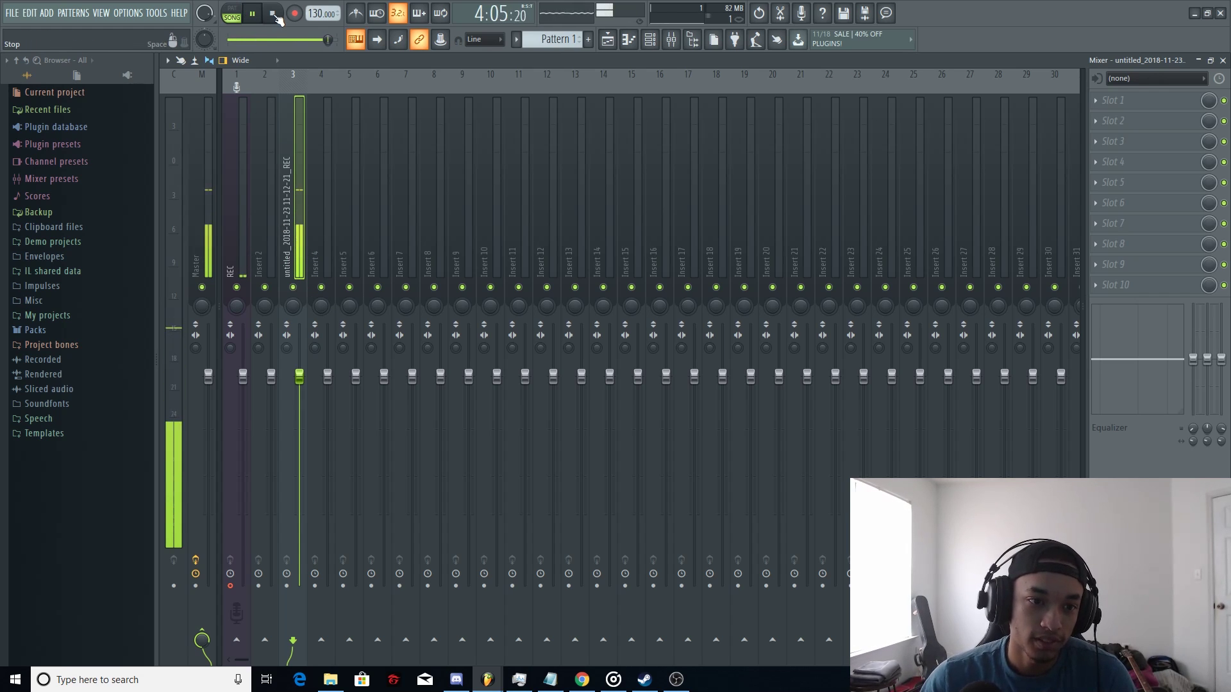
{"action": "left_click", "coordinate": [273, 13]}
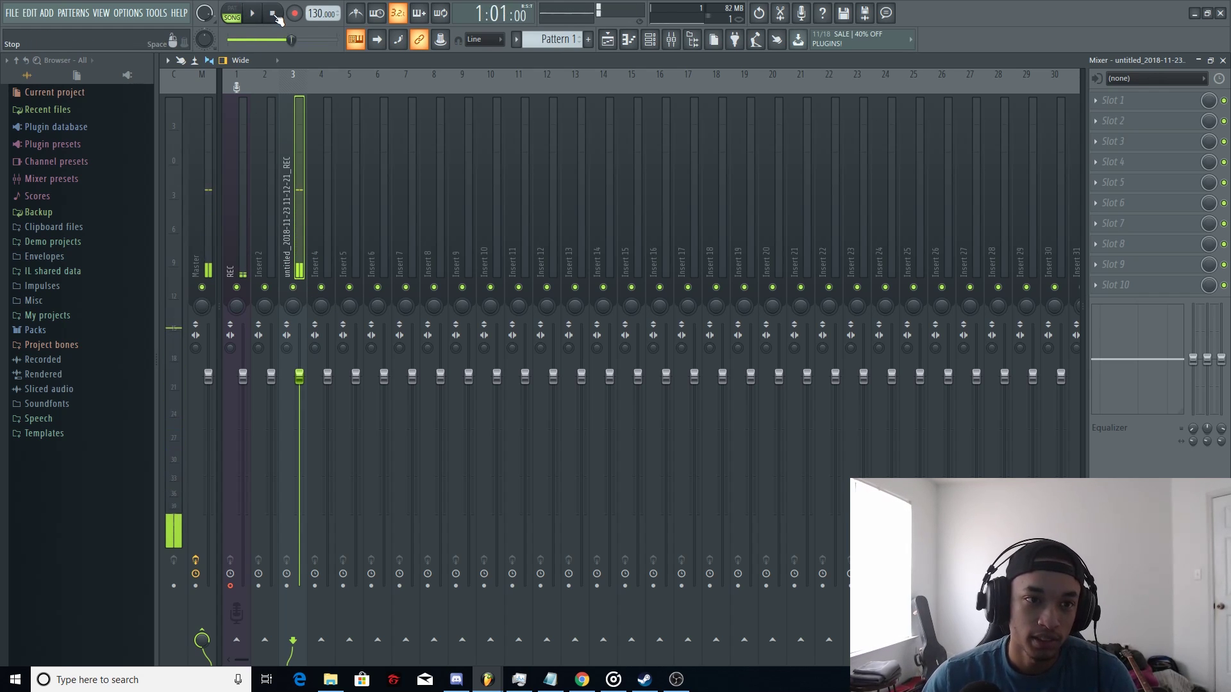
Rename mixer Insert 3 to 'halfgang'
{"action": "right_click", "coordinate": [289, 174]}
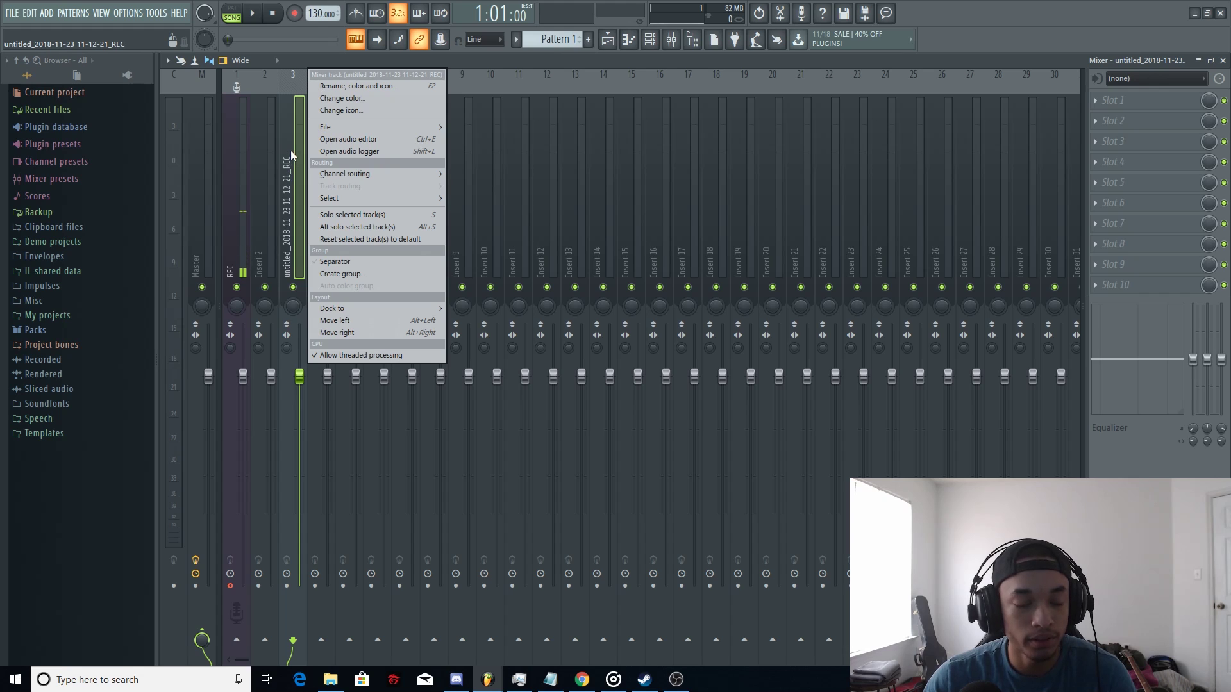
{"action": "left_click", "coordinate": [336, 85]}
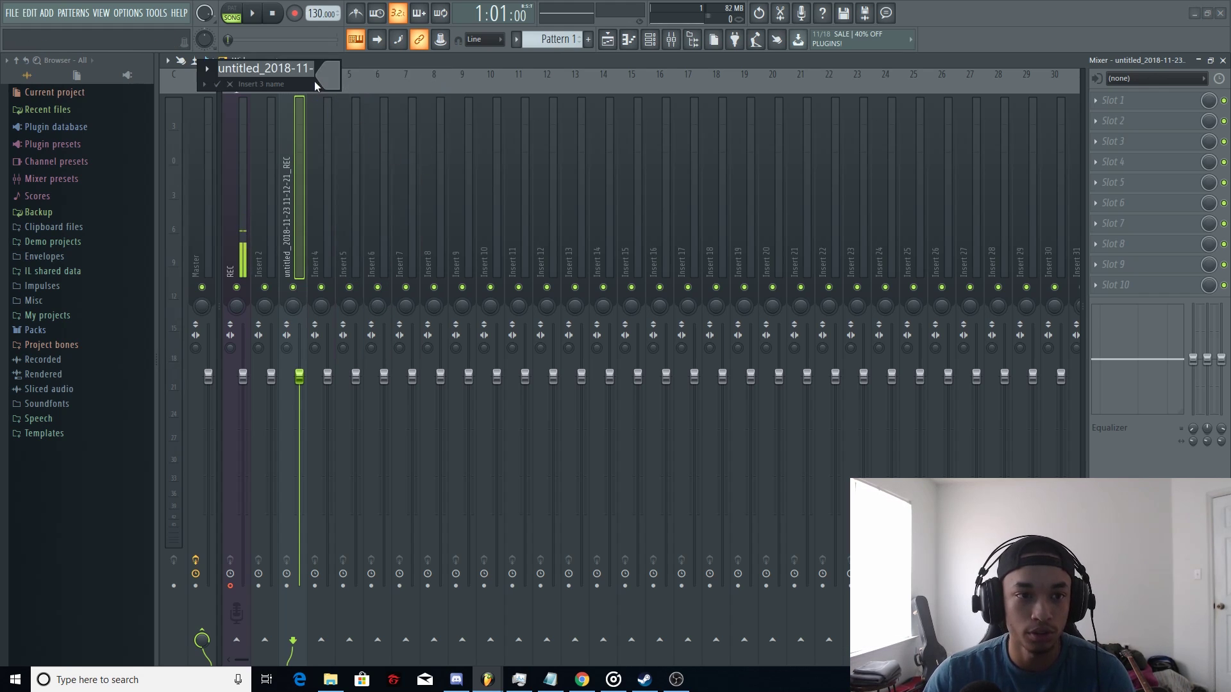
{"action": "type", "text": "halfgang"}
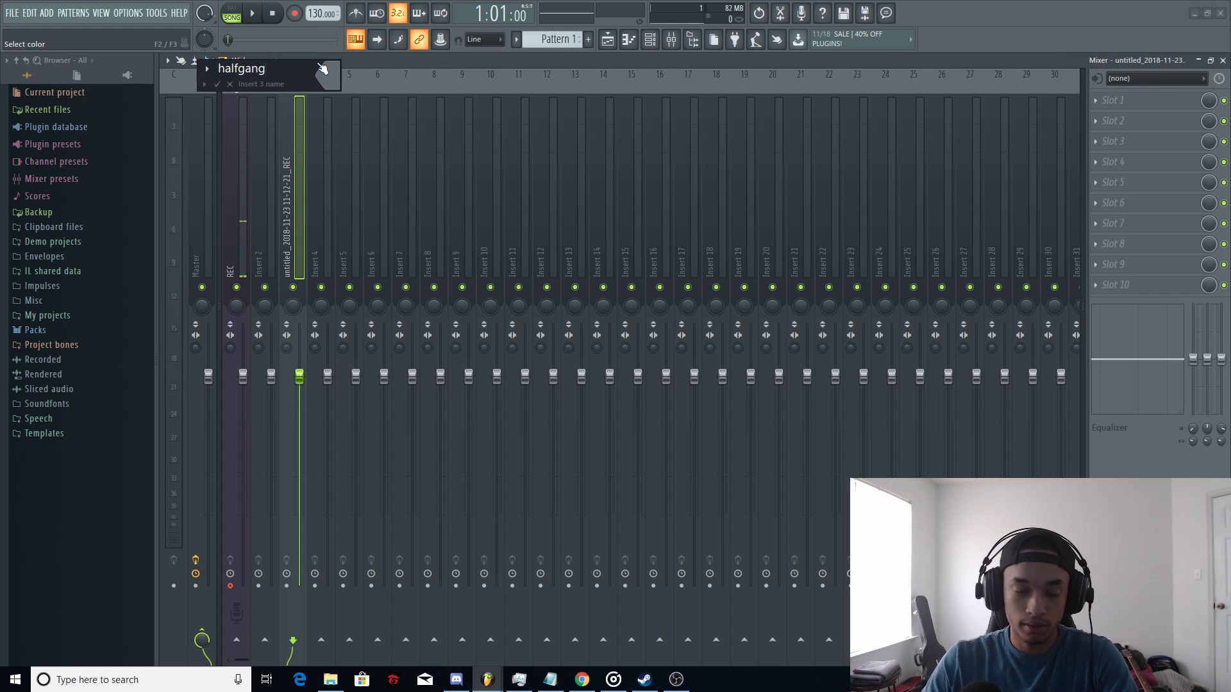
{"action": "key", "text": "Return"}
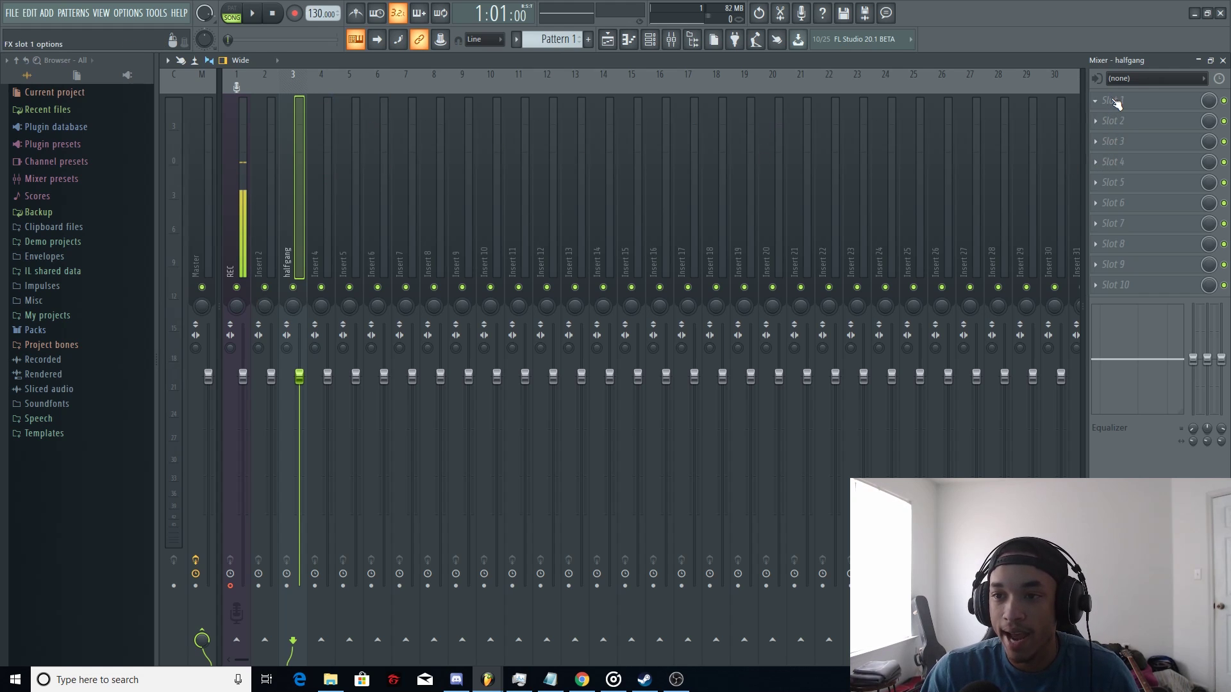
Open the full effect plugin list for the halfgang insert's Slot 1 and scroll to Auto-Tune_Evo_VST
{"action": "left_click", "coordinate": [1112, 100]}
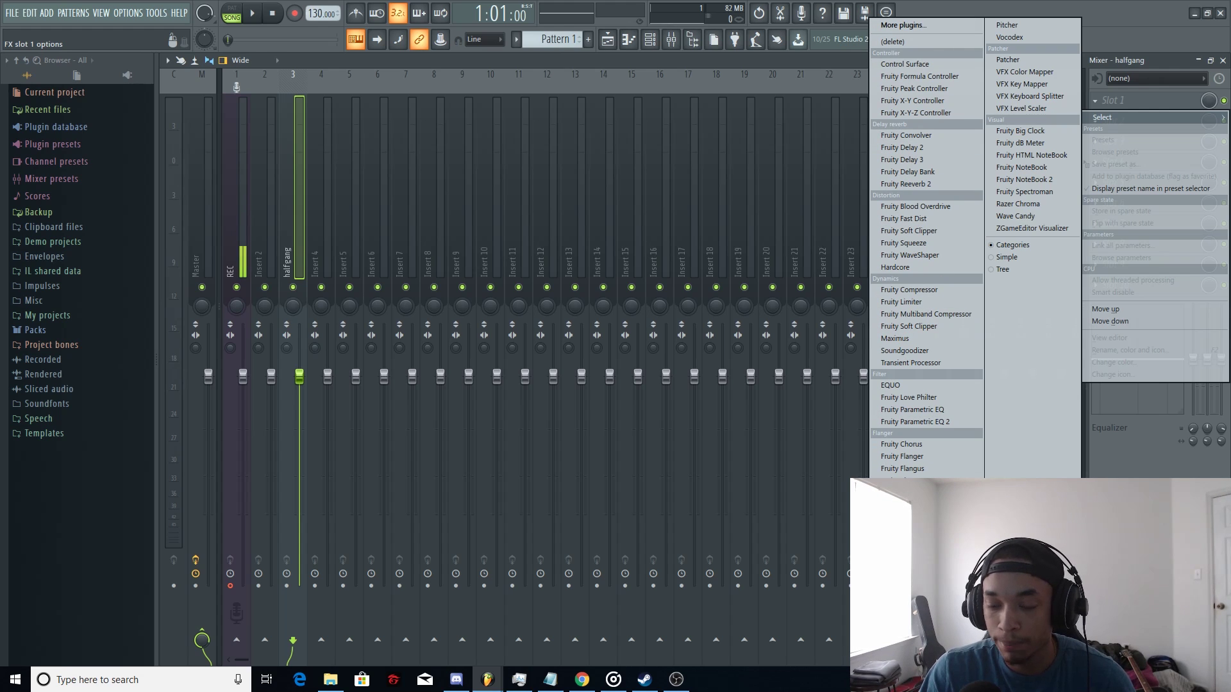
{"action": "left_click", "coordinate": [902, 26]}
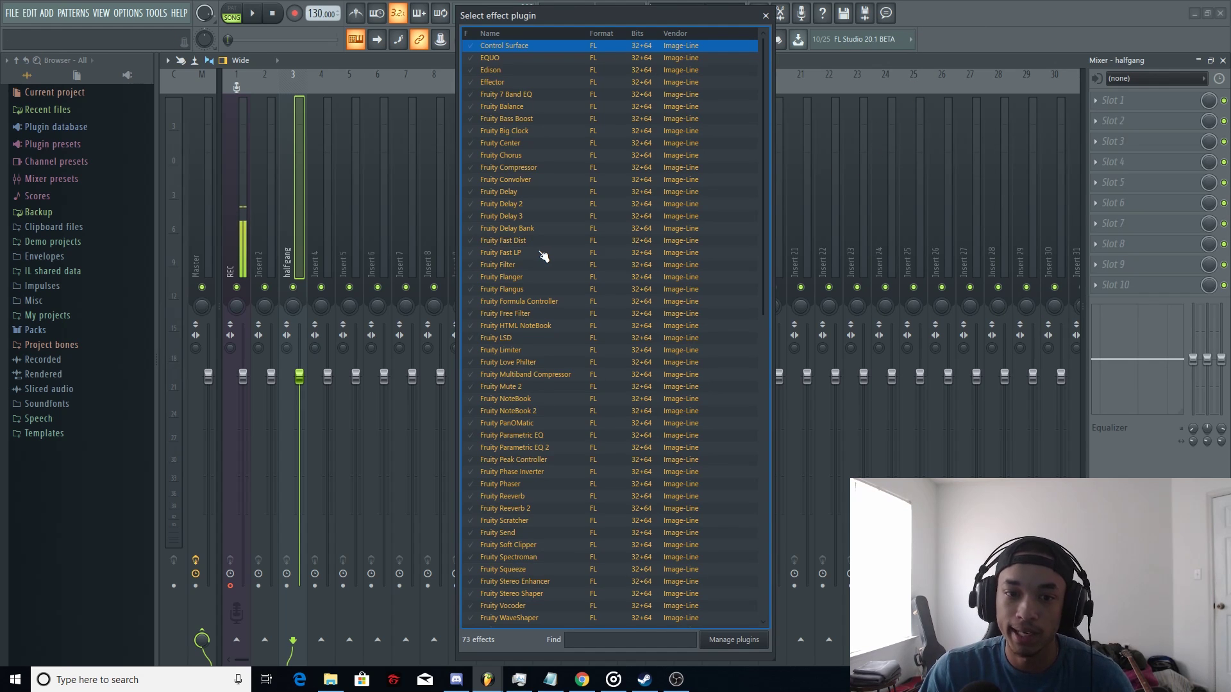
{"action": "scroll", "coordinate": [538, 257], "scroll_direction": "down", "scroll_amount": 8}
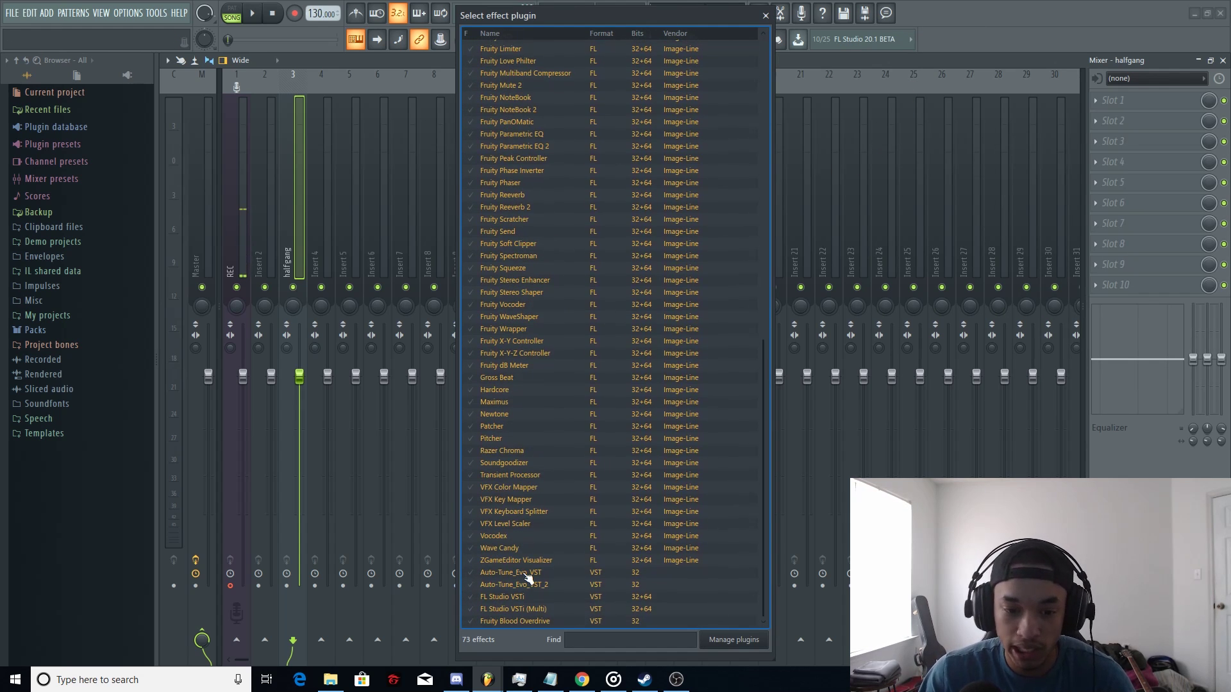
Load Auto-Tune Evo into the first slot, with Scale set to Major and Retune Speed 0
{"action": "double_click", "coordinate": [525, 568]}
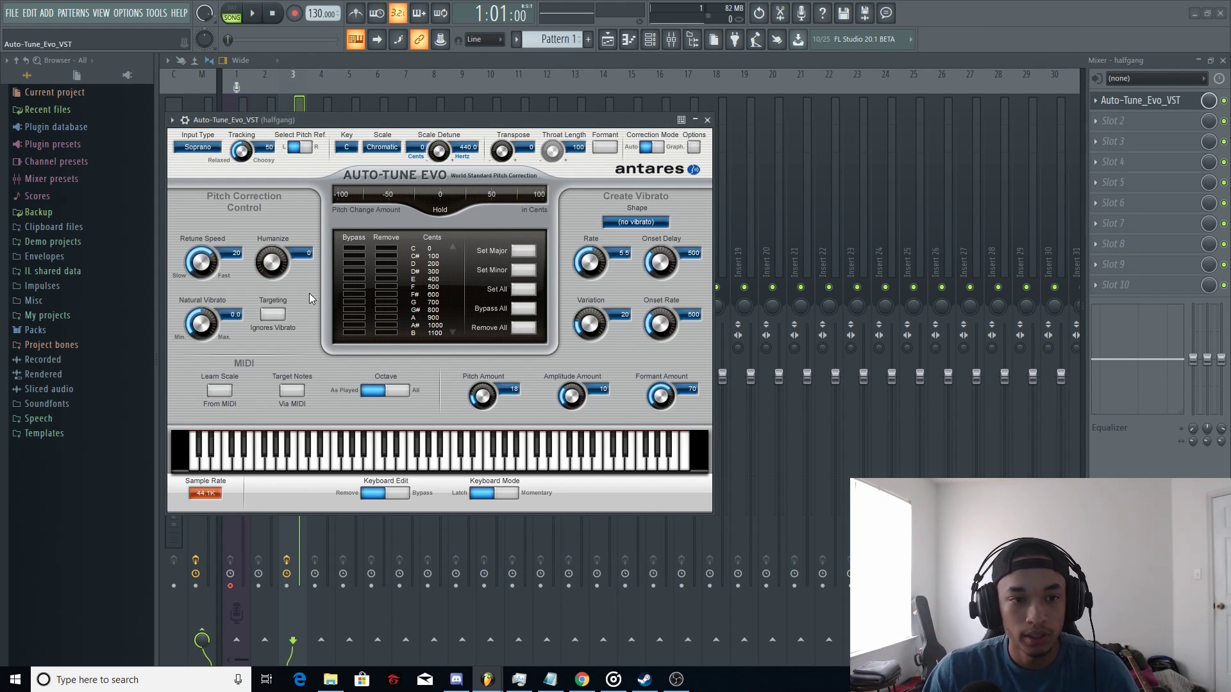
{"action": "left_click", "coordinate": [382, 147]}
{"action": "left_click", "coordinate": [383, 170]}
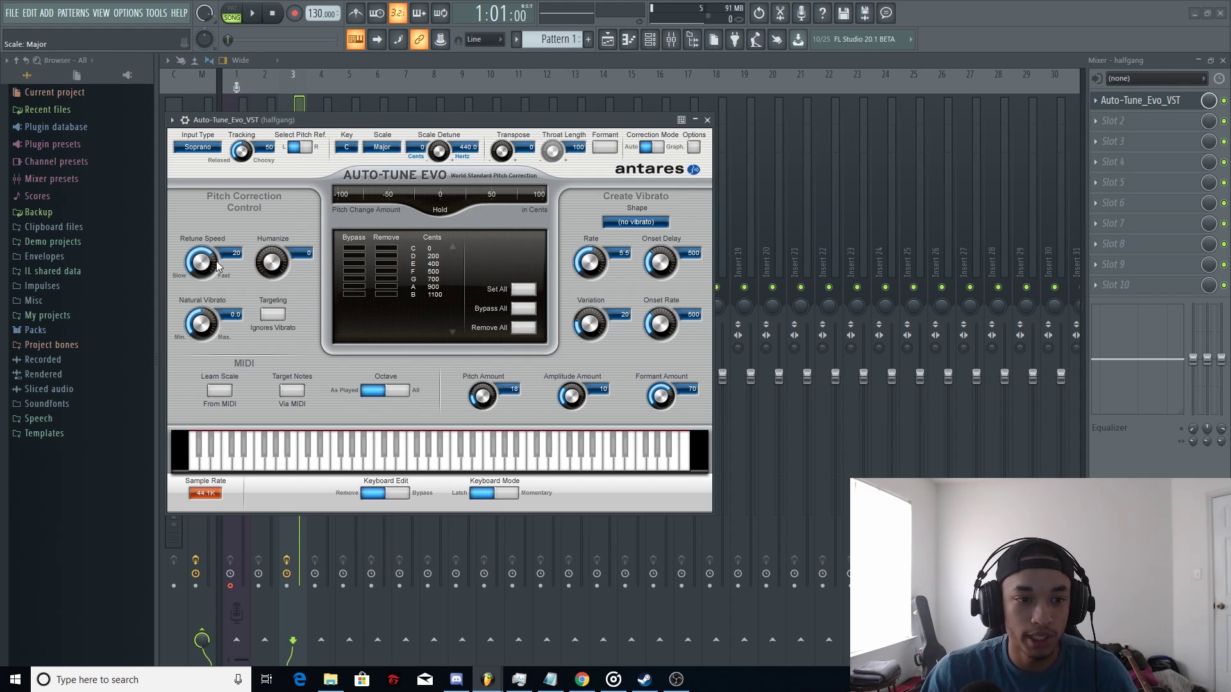
{"action": "scroll", "coordinate": [215, 256], "scroll_direction": "down", "scroll_amount": 4}
{"action": "scroll", "coordinate": [215, 256], "scroll_direction": "down", "scroll_amount": 3}
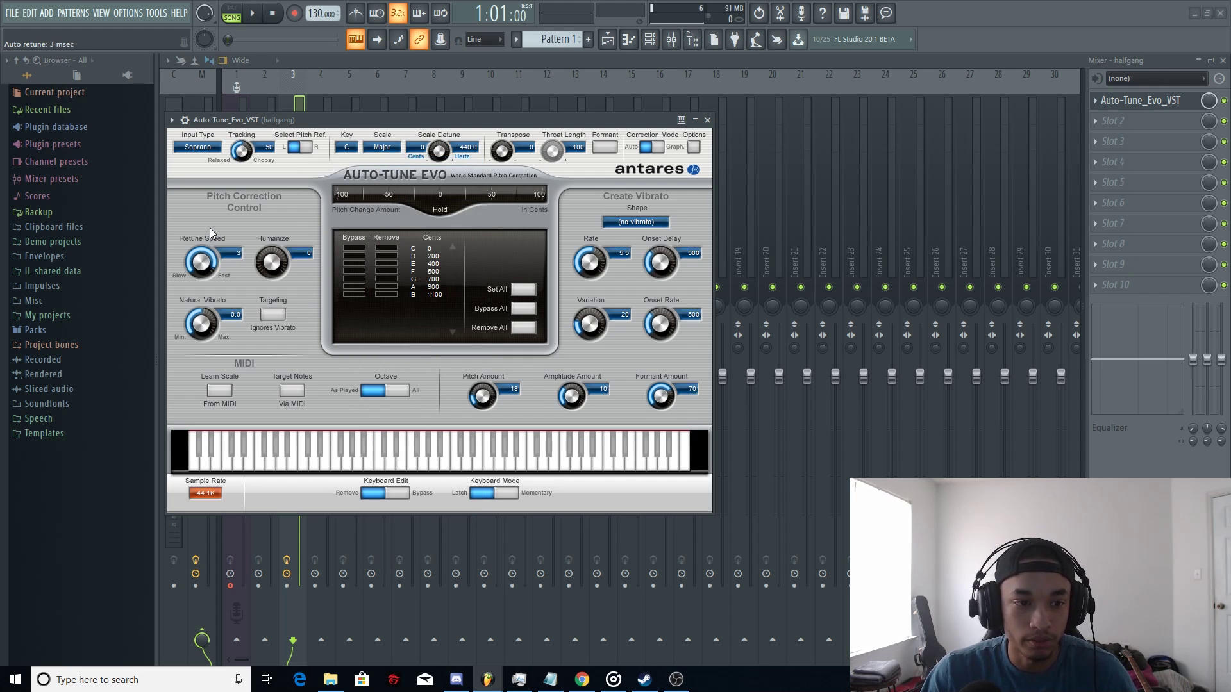
Play the song to hear the tuned vocal, then close the Auto-Tune Evo window
{"action": "left_click", "coordinate": [257, 16]}
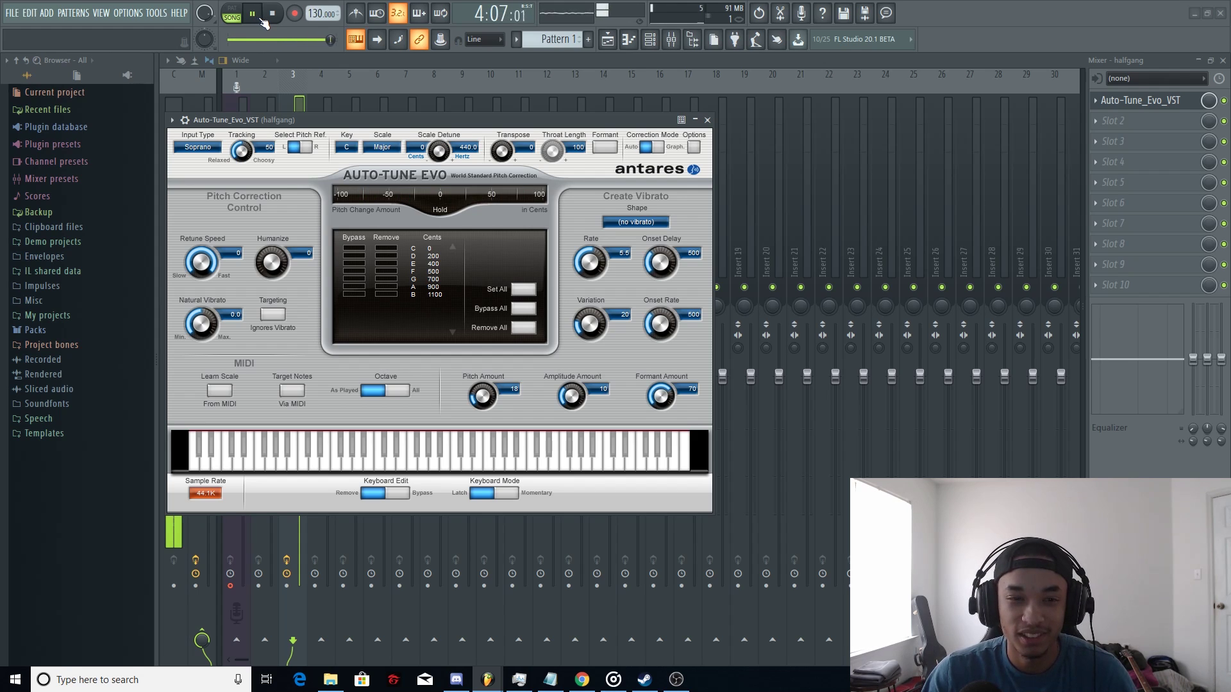
{"action": "left_click", "coordinate": [272, 13]}
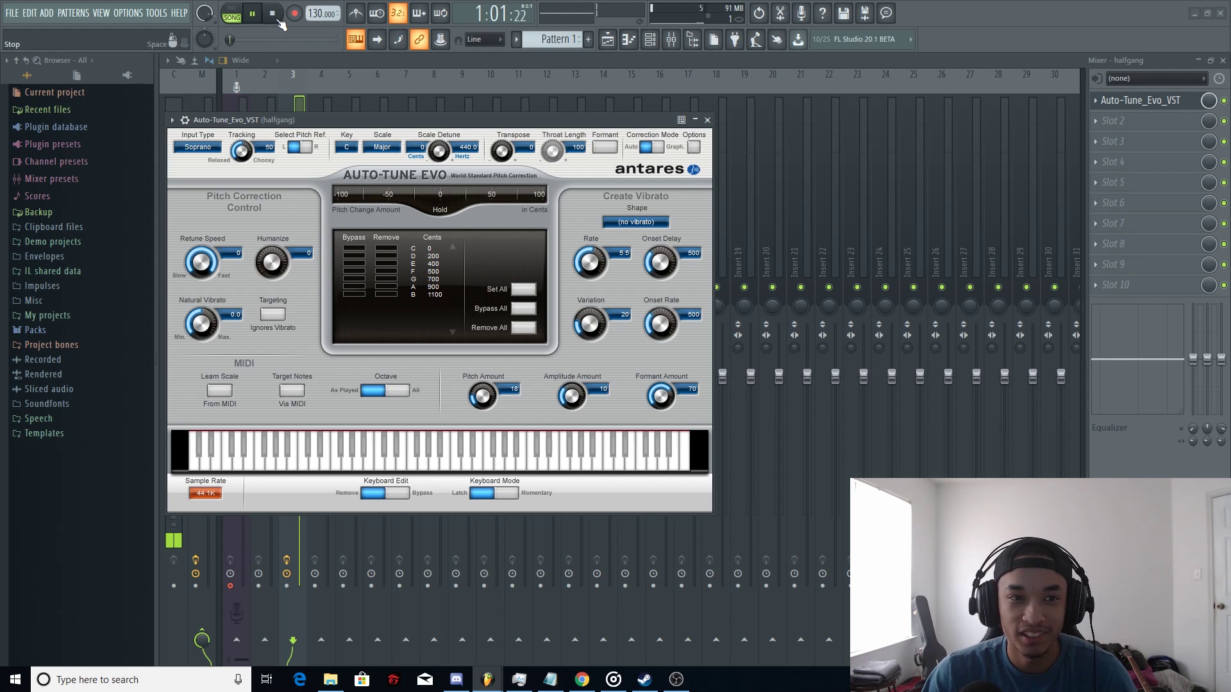
{"action": "left_click", "coordinate": [707, 119]}
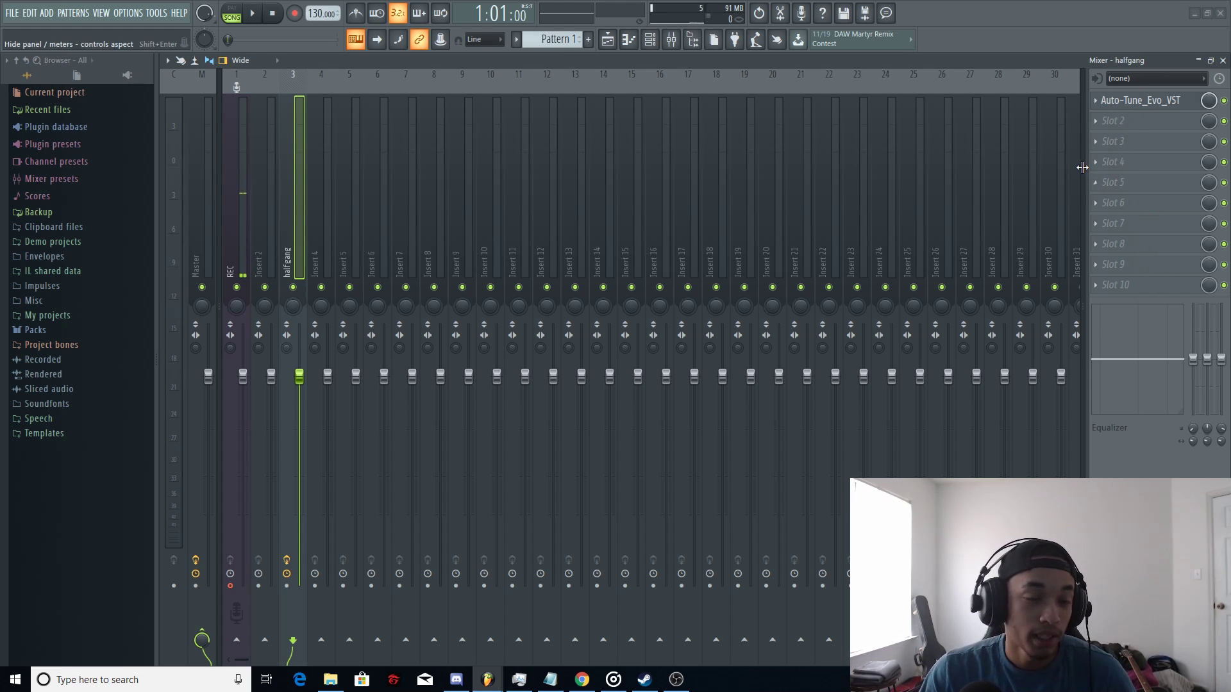
Minimize the mixer down to a small bar
{"action": "left_click", "coordinate": [1209, 61]}
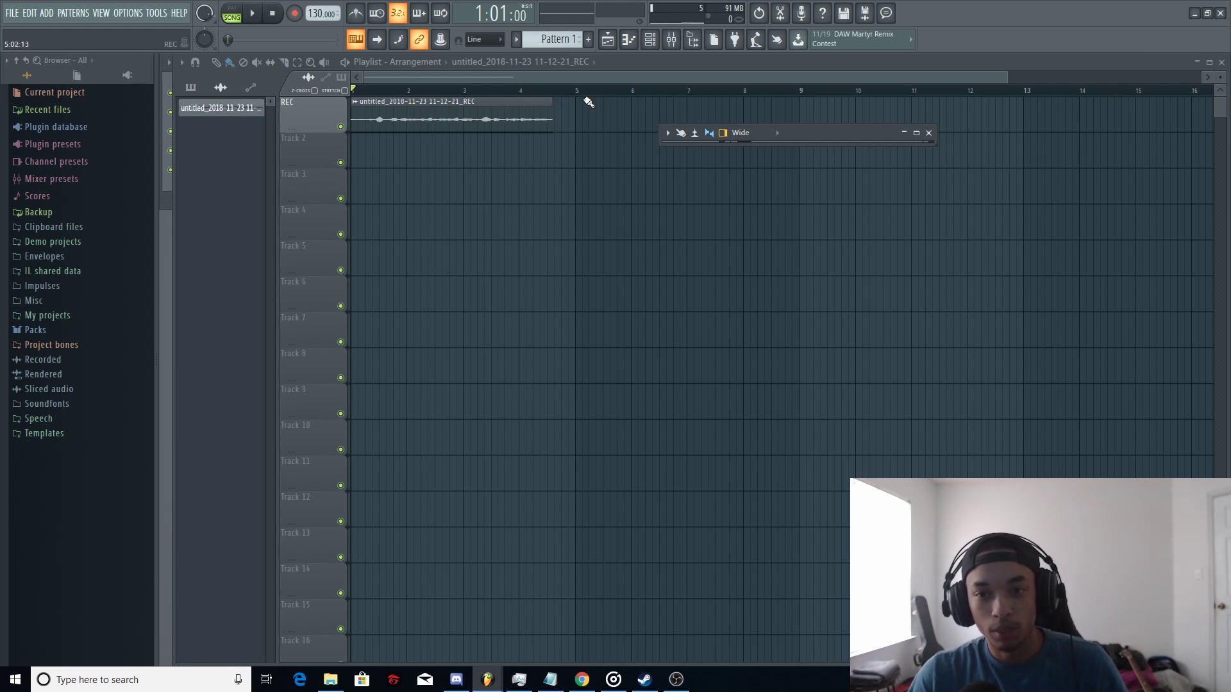
{"action": "left_click", "coordinate": [904, 133]}
{"action": "left_click", "coordinate": [904, 133]}
Open the vocal clip's settings and toggle Normalize on, then off again
{"action": "double_click", "coordinate": [499, 102]}
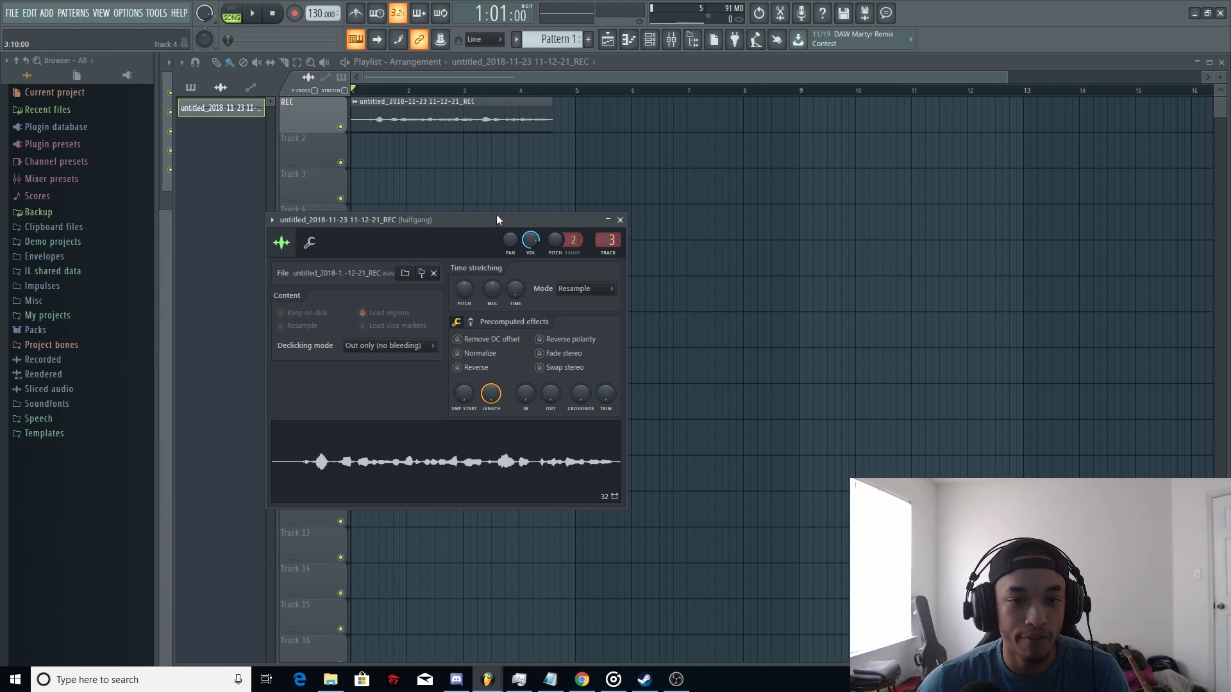
{"action": "left_click_drag", "start_coordinate": [497, 216], "coordinate": [636, 154]}
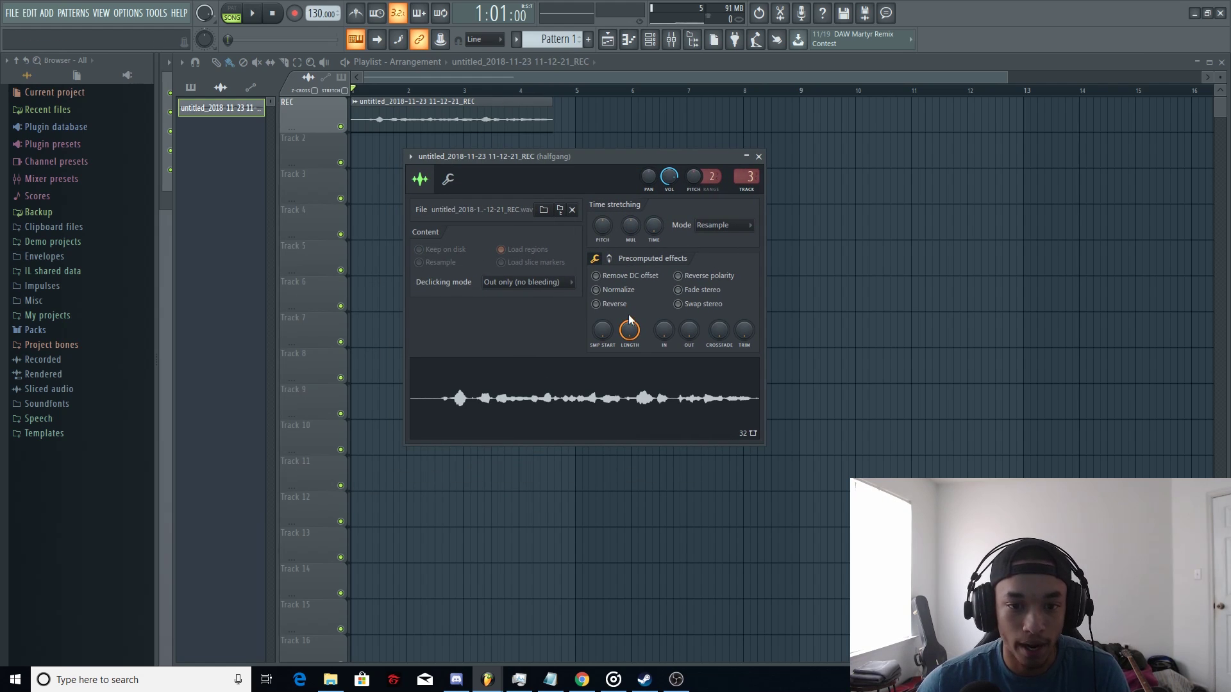
{"action": "left_click", "coordinate": [596, 290]}
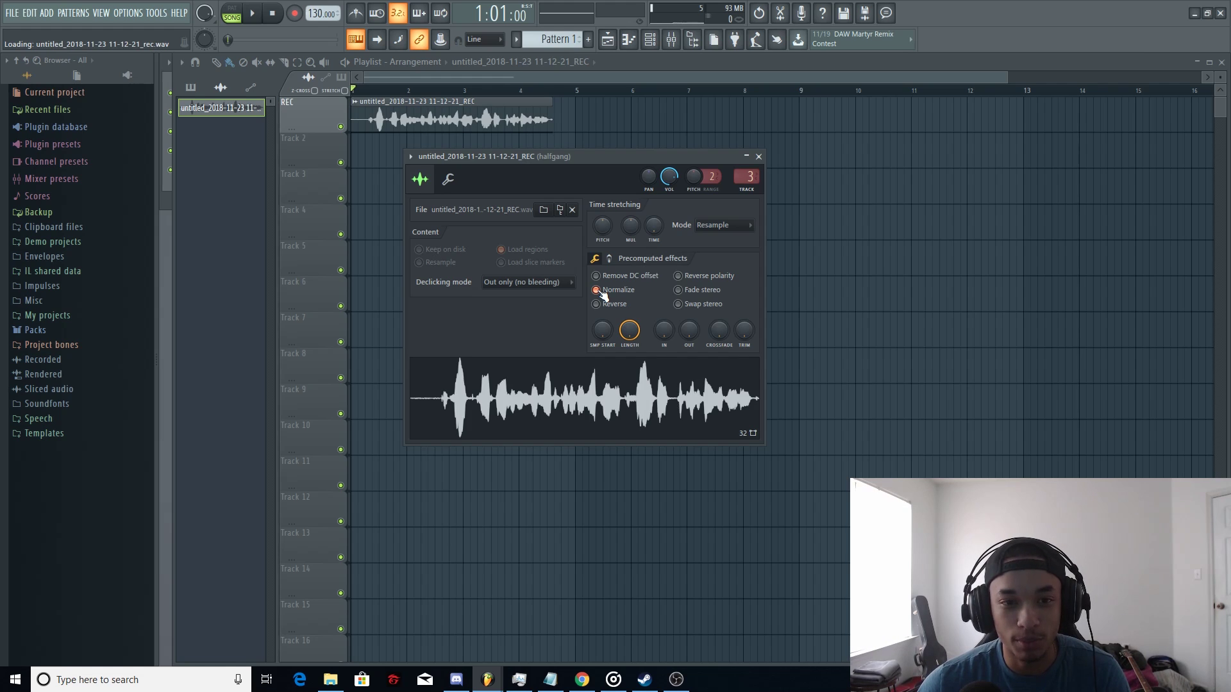
{"action": "left_click", "coordinate": [600, 292]}
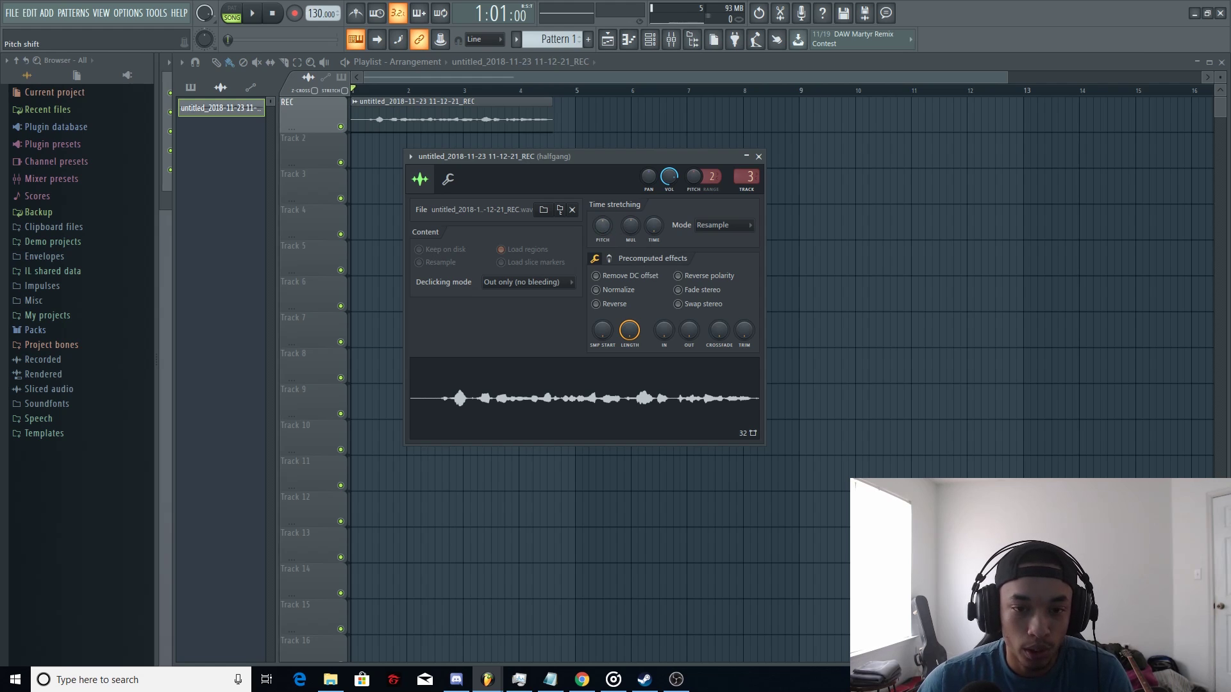
Adjust the clip's pitch, testing playback, ending at -90 cents, and close the settings
{"action": "left_click_drag", "start_coordinate": [603, 225], "coordinate": [603, 218]}
{"action": "left_click", "coordinate": [252, 14]}
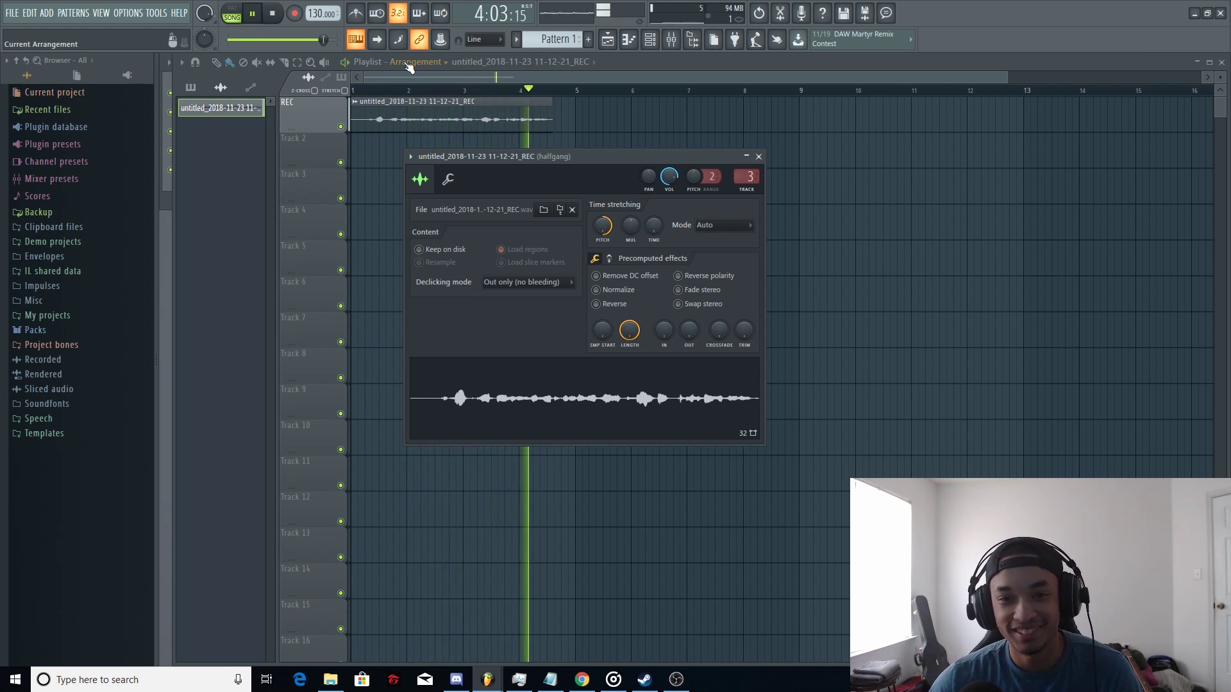
{"action": "key", "text": "space"}
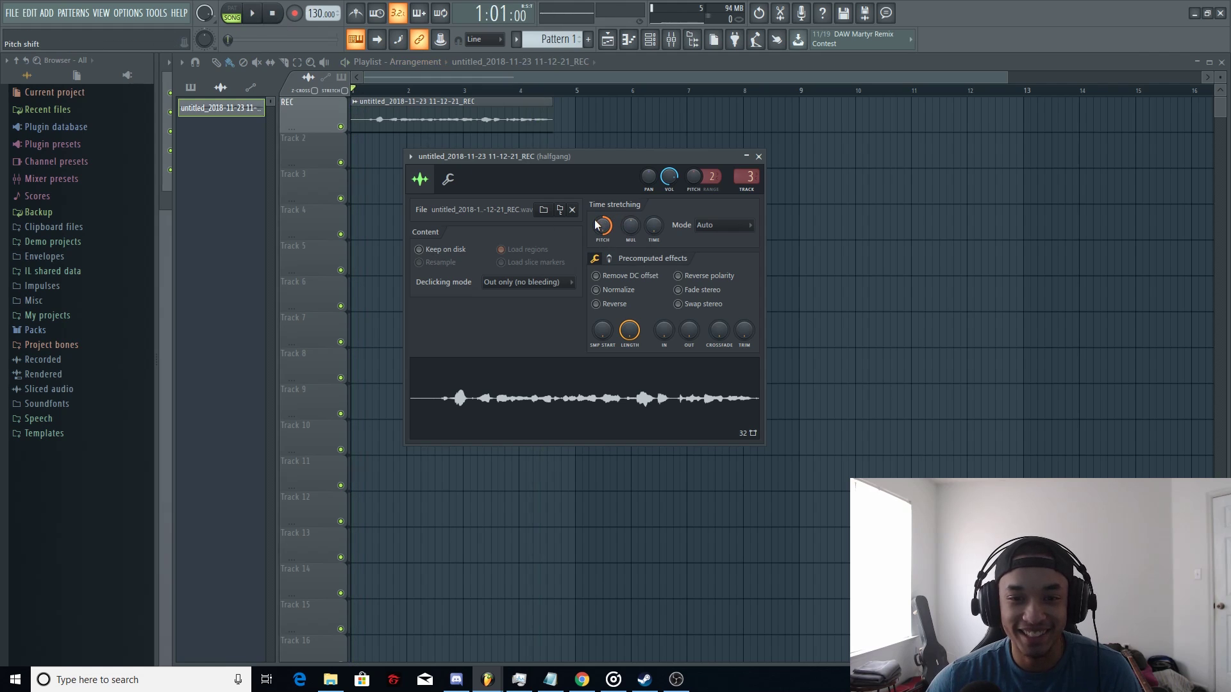
{"action": "left_click_drag", "start_coordinate": [603, 225], "coordinate": [602, 244]}
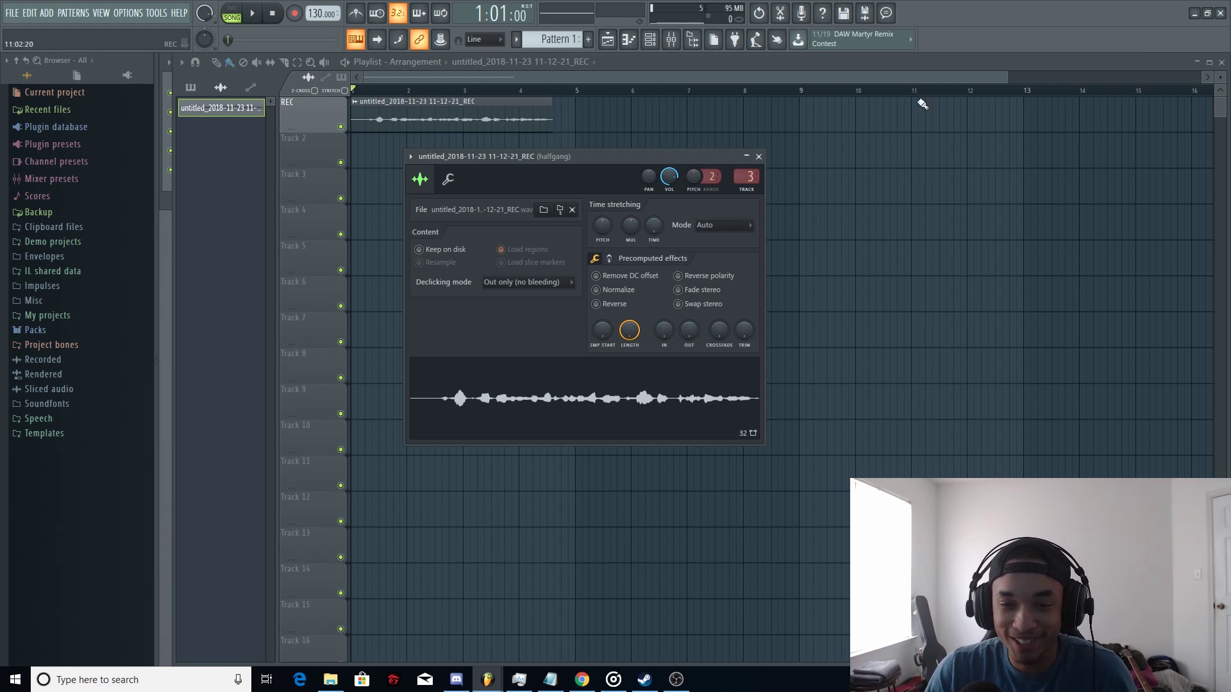
{"action": "left_click", "coordinate": [760, 157]}
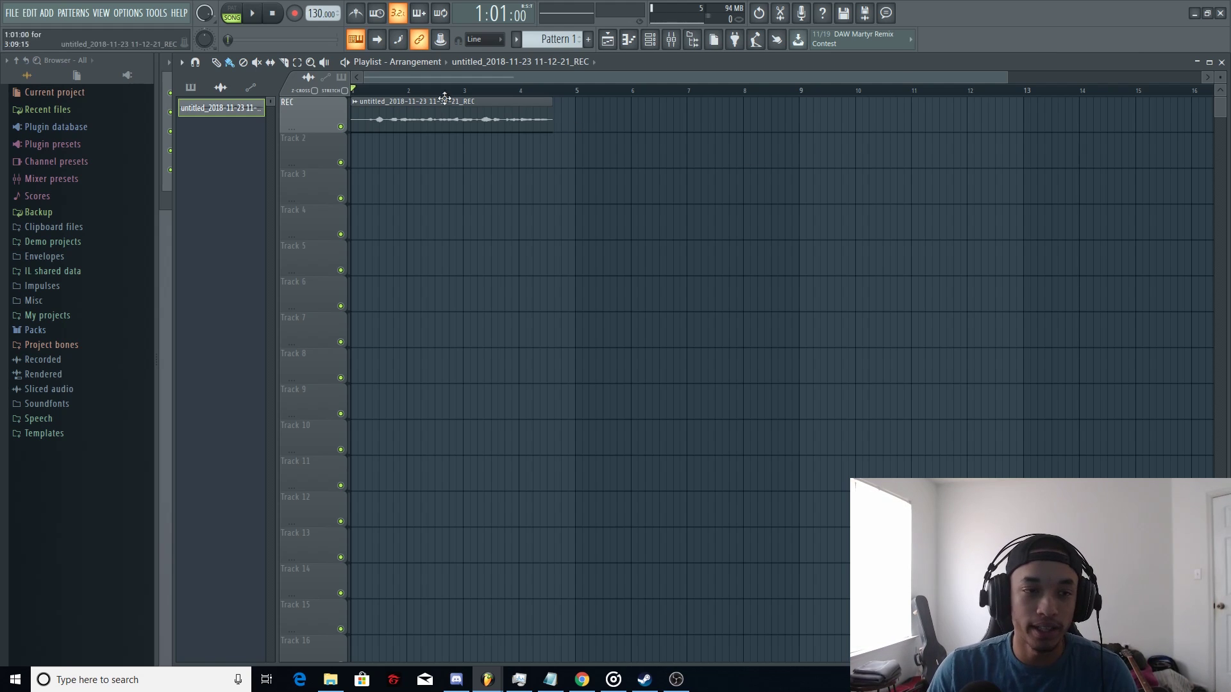
Export the song through File > Export > Wave file, saving it as 'untitled' on the Desktop
{"action": "left_click", "coordinate": [7, 14]}
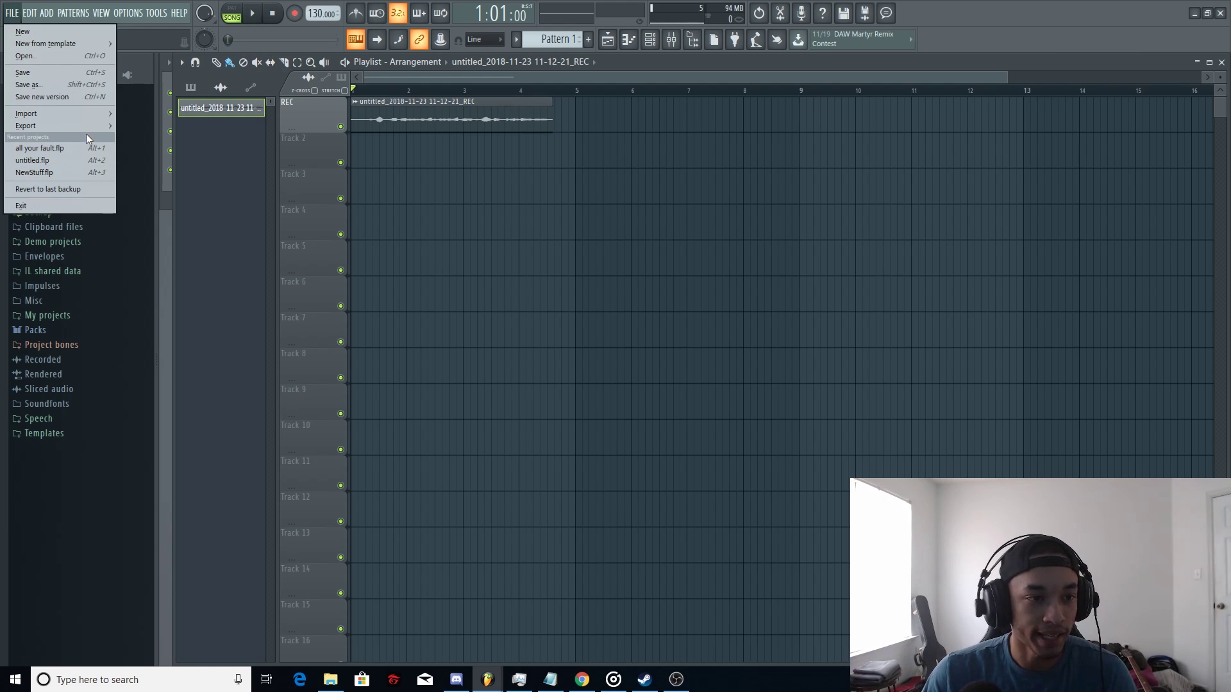
{"action": "mouse_move", "coordinate": [92, 130]}
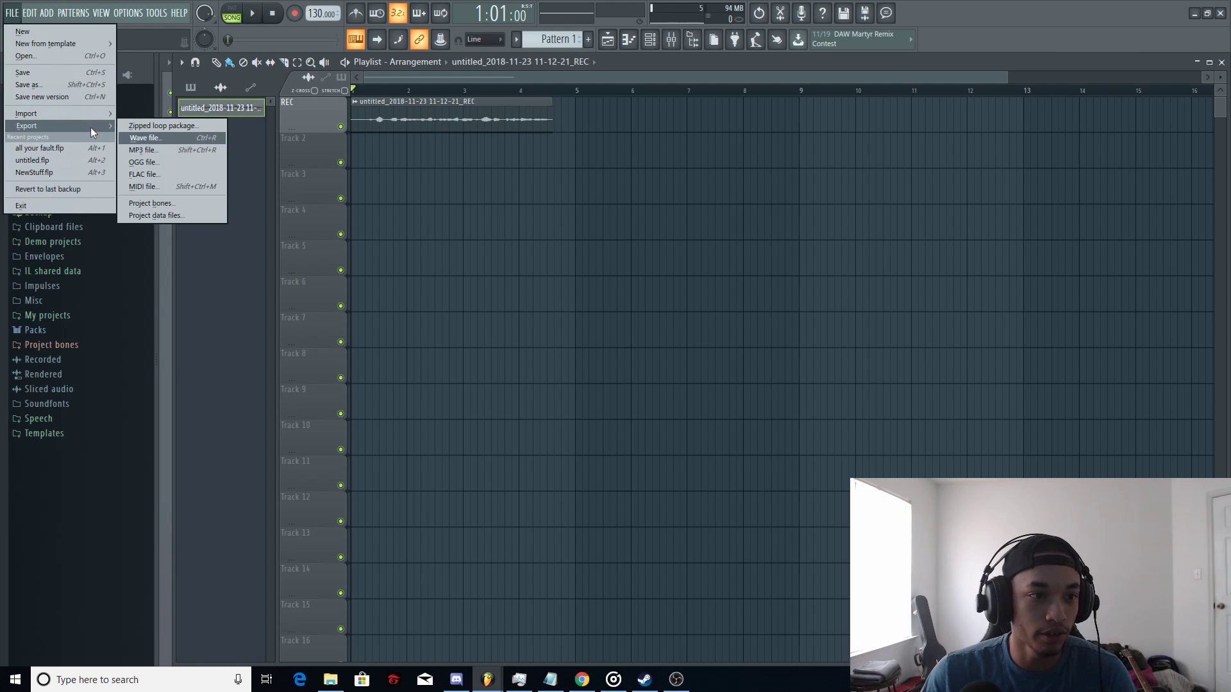
{"action": "left_click", "coordinate": [159, 139]}
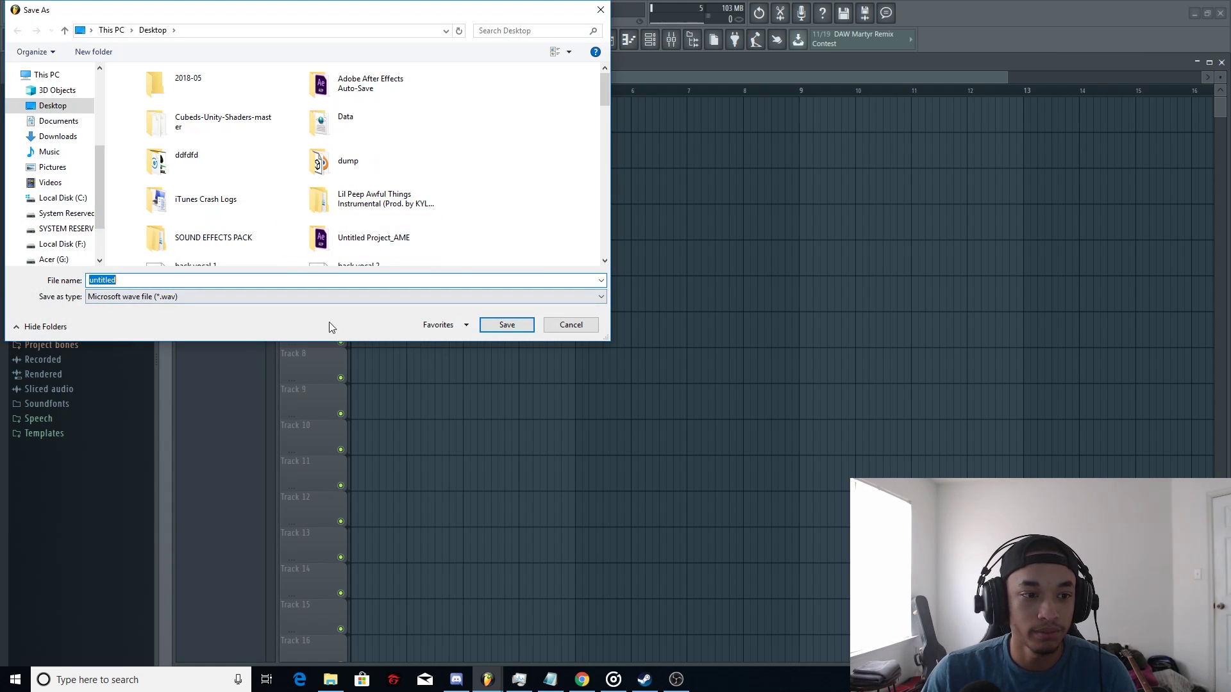
{"action": "left_click", "coordinate": [510, 325]}
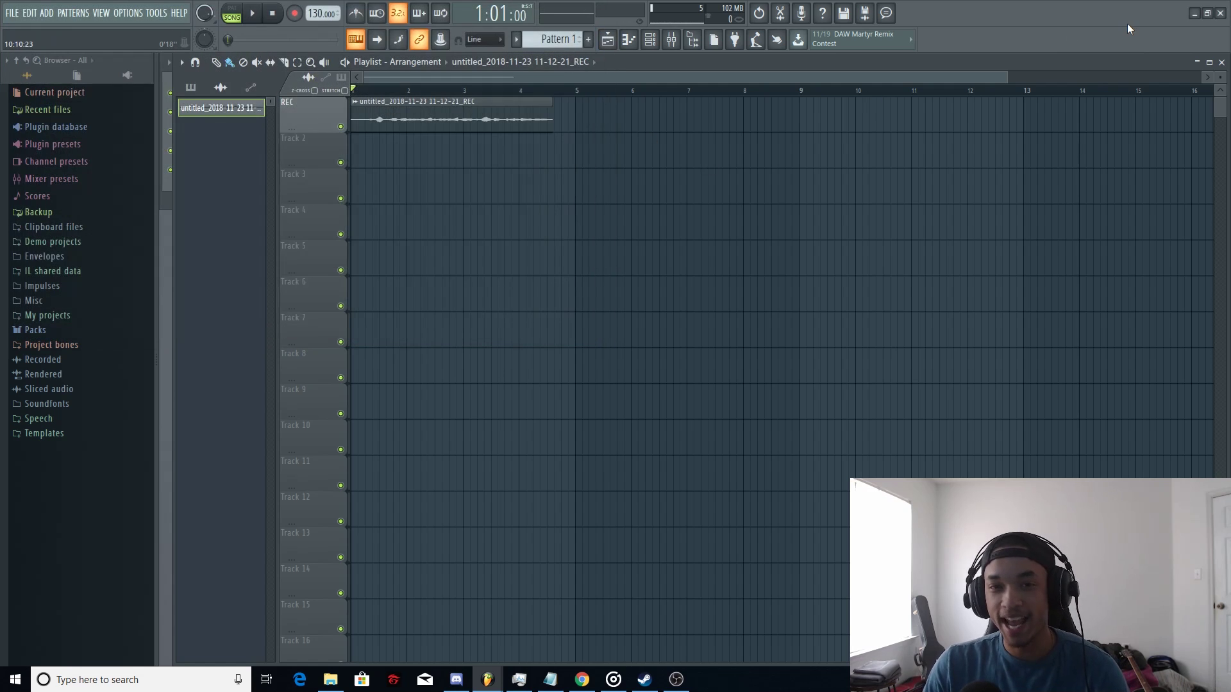